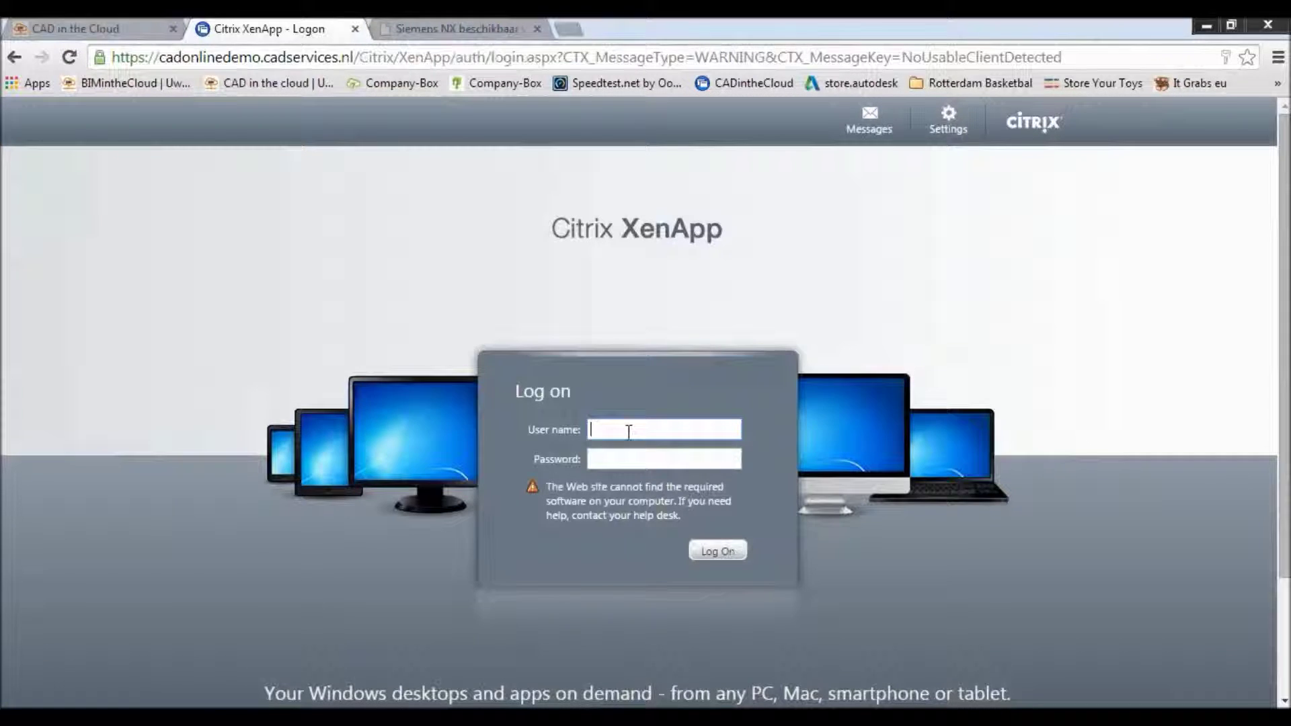
# - Log on to Citrix XenApp with the account credentials and launch the CAD demo desktop
pyautogui.write('ca')
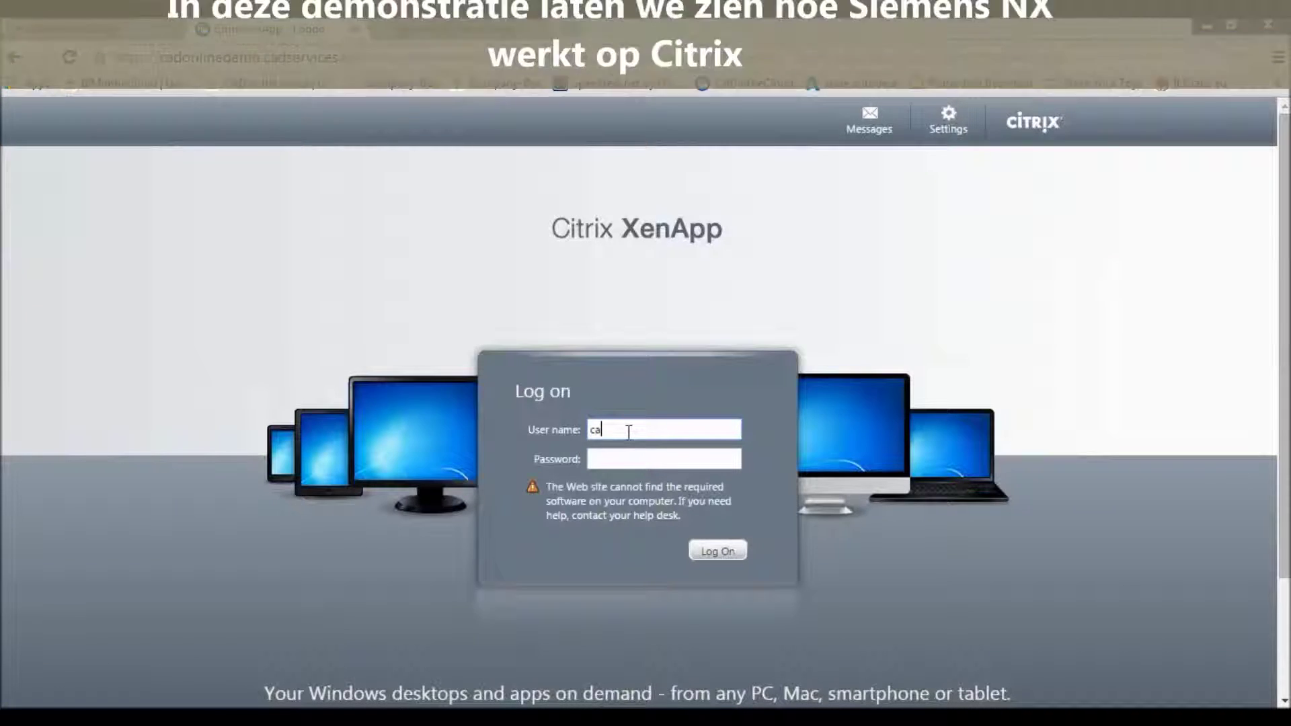
pyautogui.write('ro')
pyautogui.write('s')
pyautogui.write('P')
pyautogui.write('L')
pyautogui.write('M')
pyautogui.press('Tab')
pyautogui.write('c')
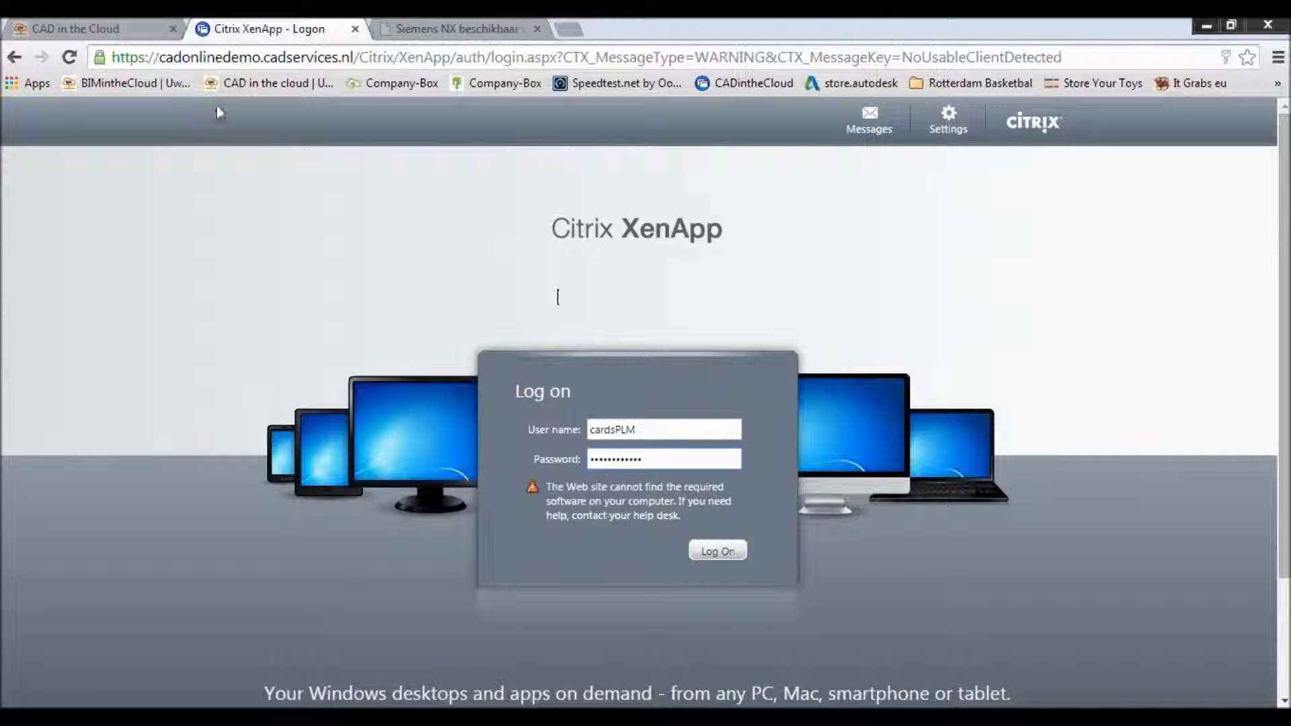
pyautogui.click(722, 552)
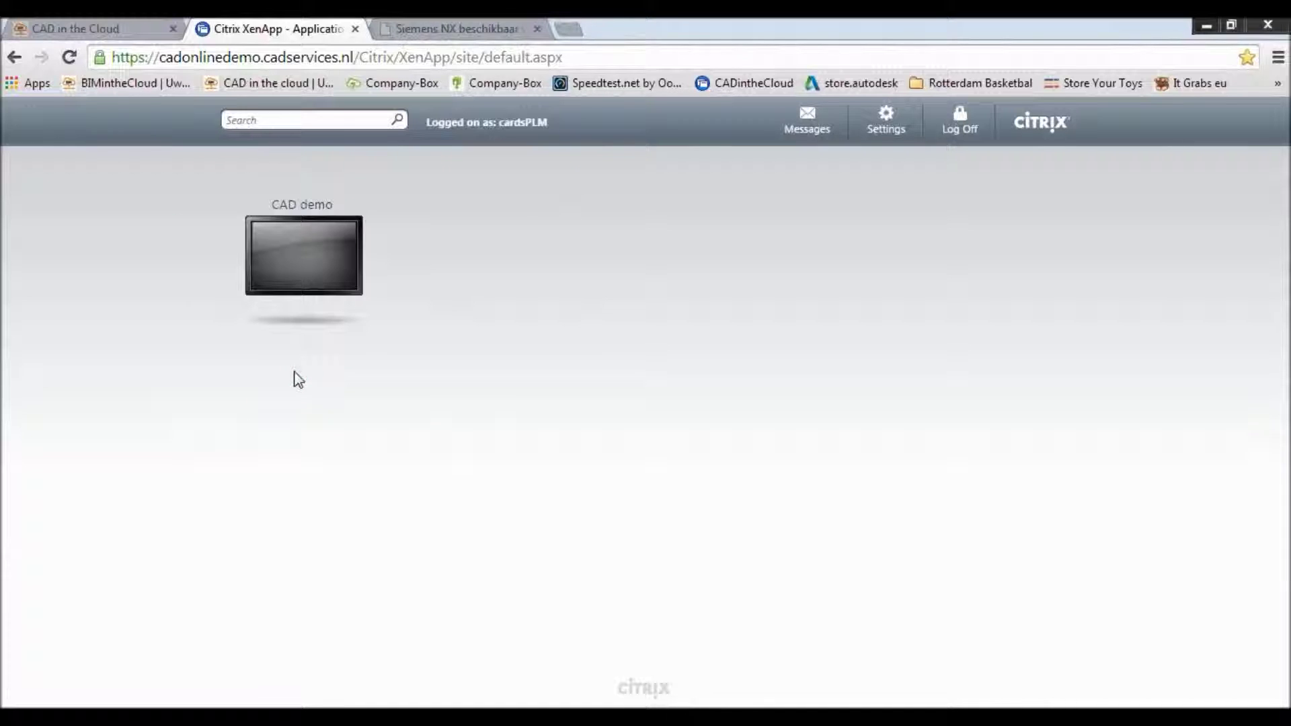
pyautogui.moveTo(304, 255)
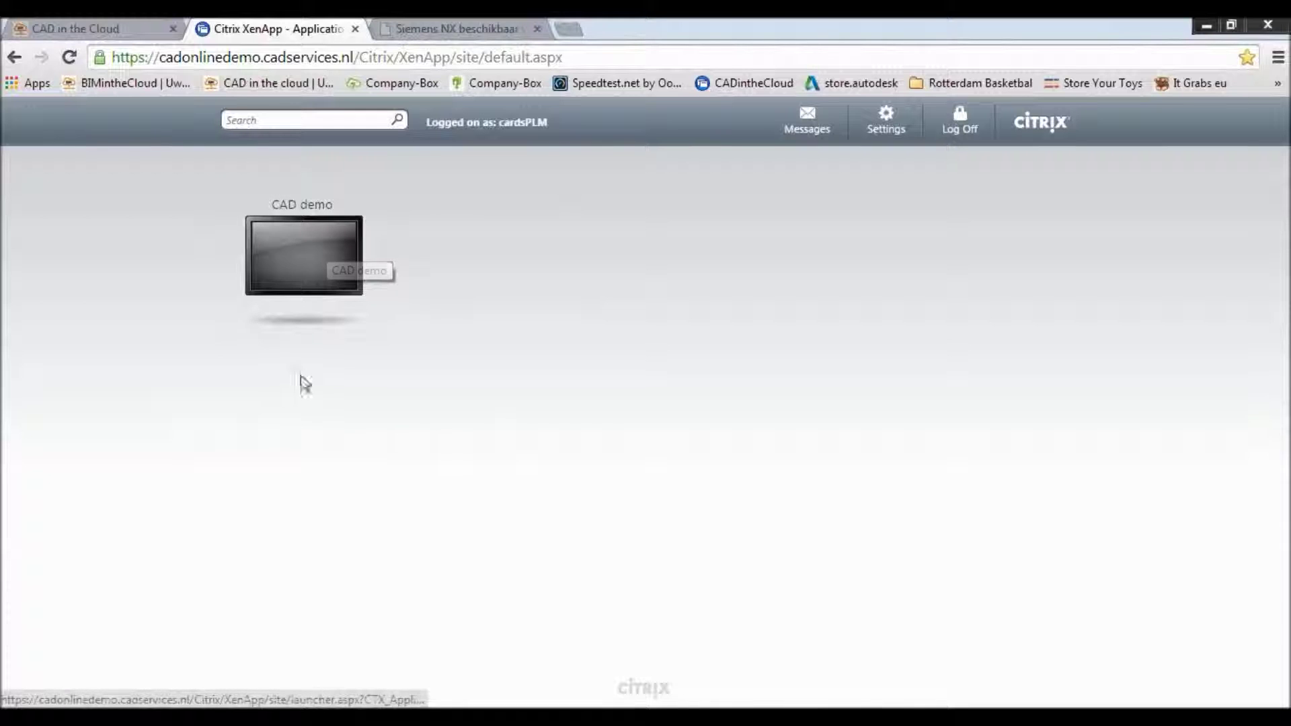
pyautogui.click(301, 256)
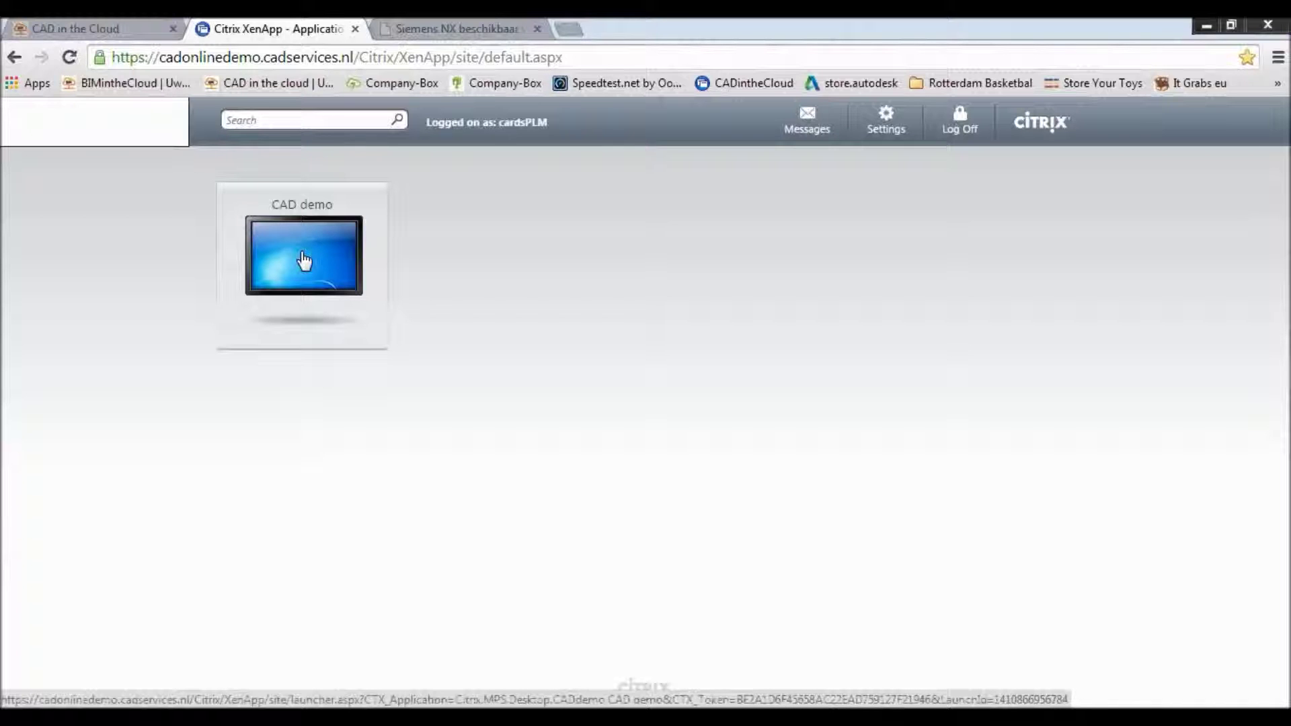
# - Start the CAD demo remote session, permit its access request, and dismiss the Autodesk update notice
pyautogui.click(304, 258)
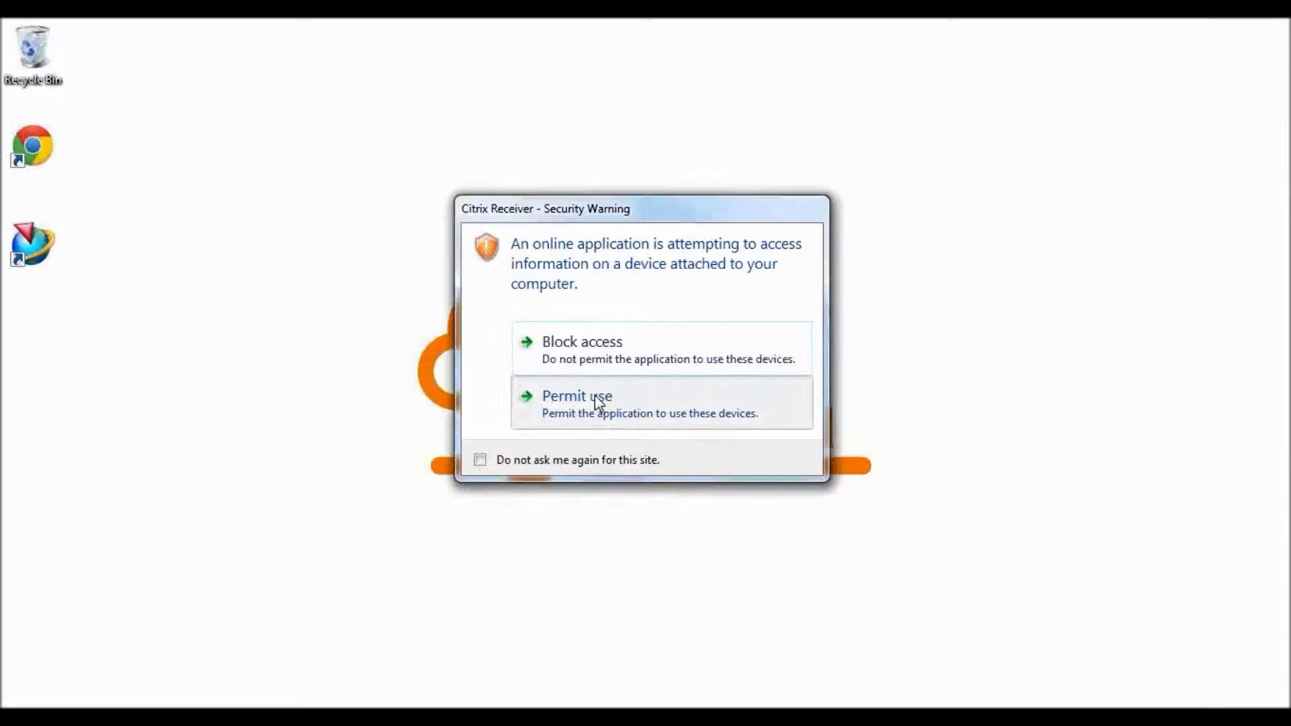
pyautogui.click(595, 402)
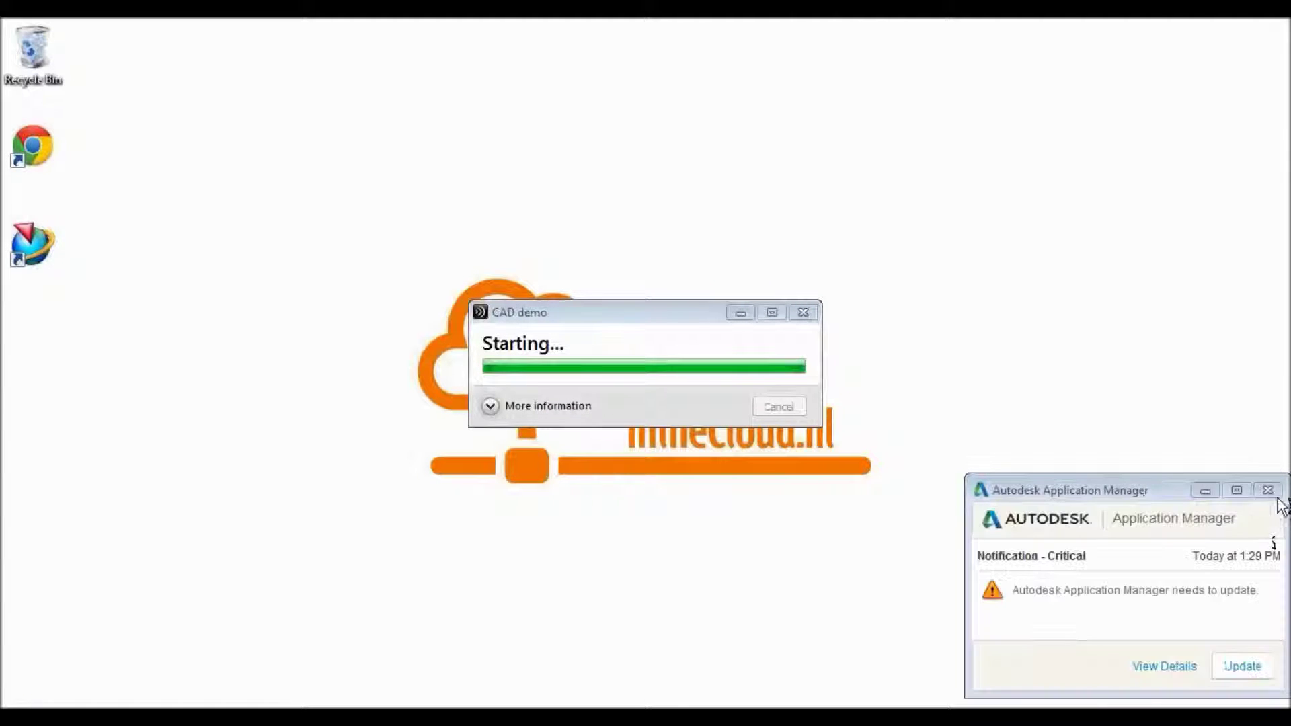
pyautogui.click(1269, 486)
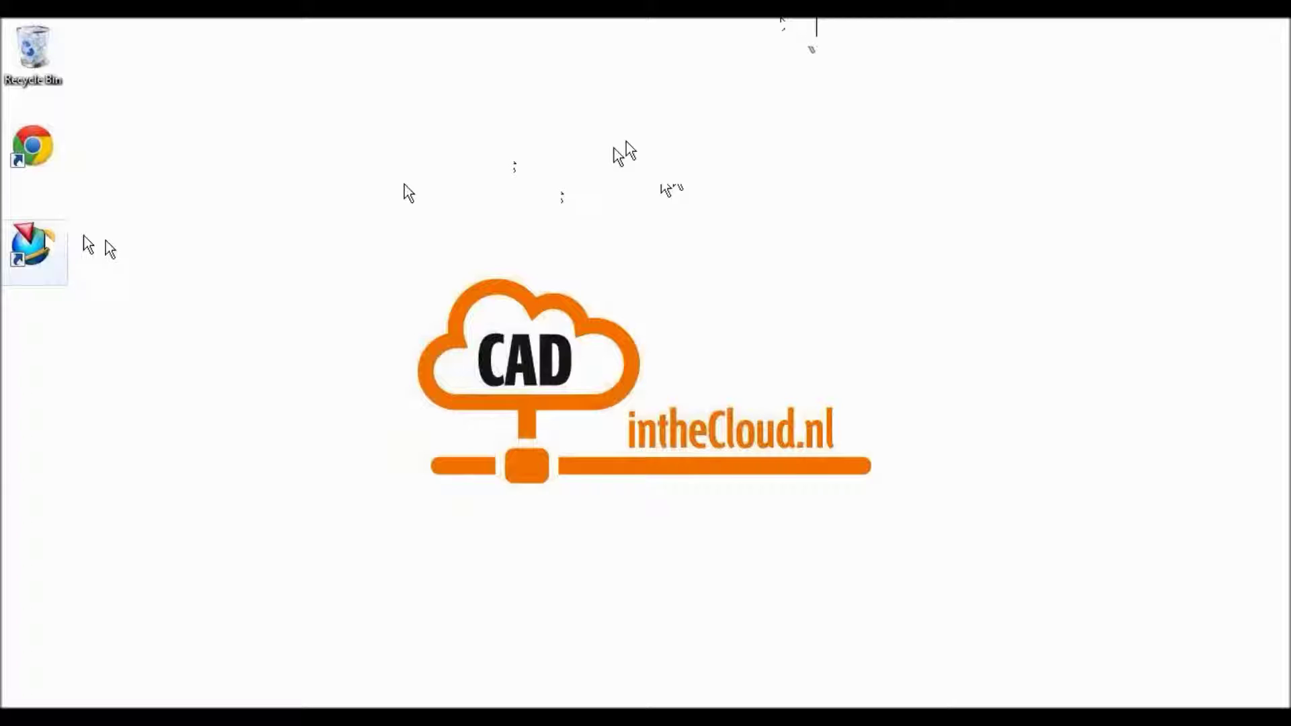
# - Start Siemens NX 9 and open 000braas.prt from the recent history
pyautogui.doubleClick(42, 239)
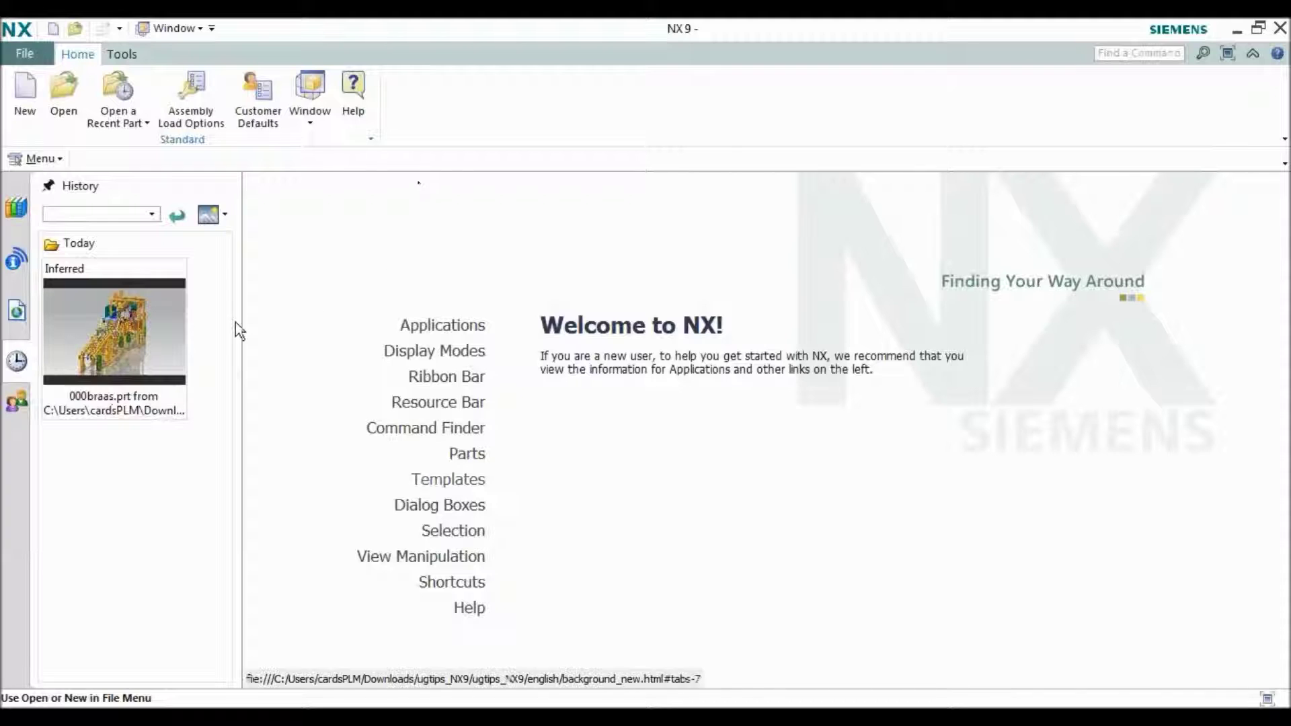
pyautogui.click(172, 314)
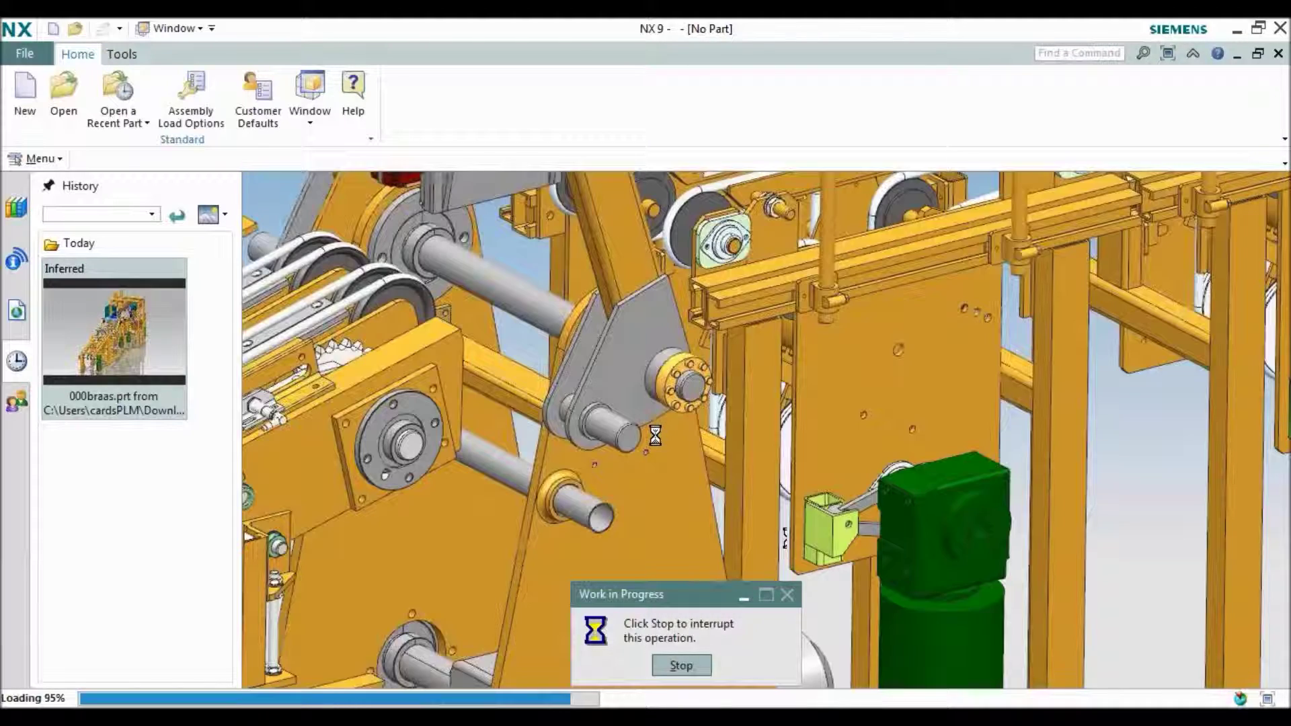
# - Enter Modeling, then zoom and orbit the 000braas assembly to bring the base plate into view
pyautogui.hotkey('ctrl', 'f')
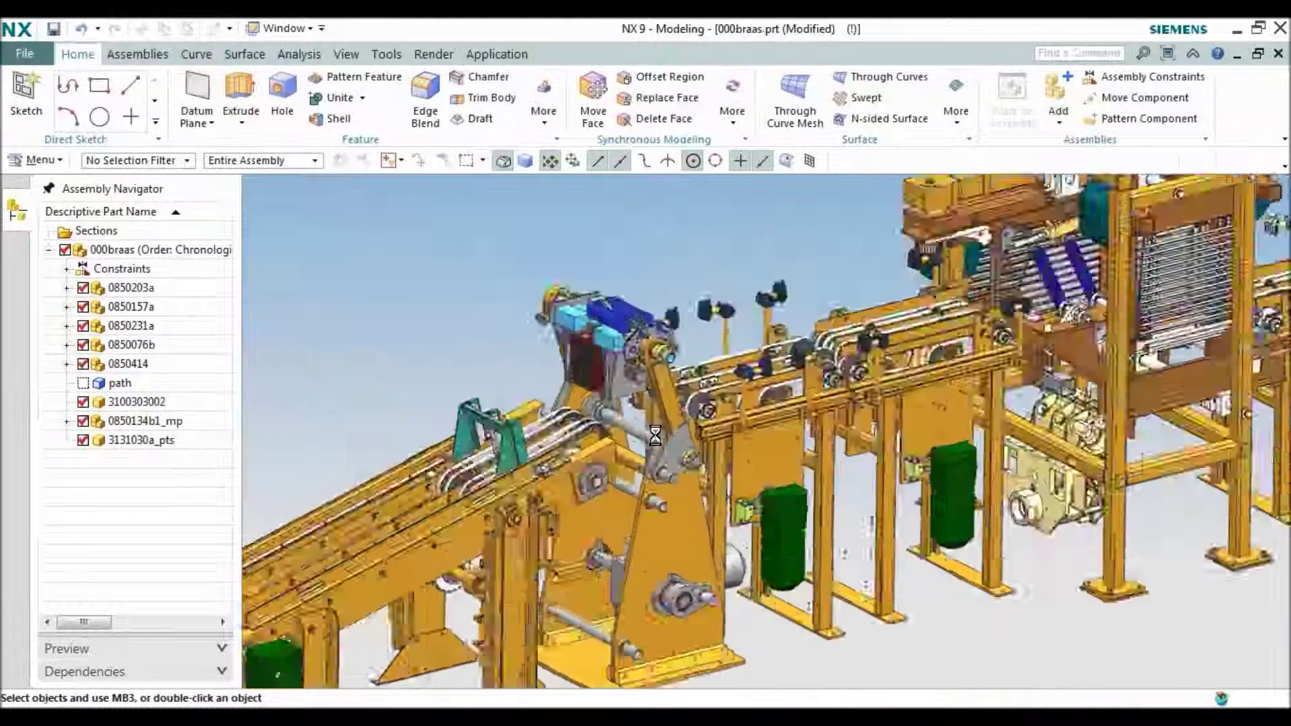
pyautogui.scroll(-3, 641, 351)
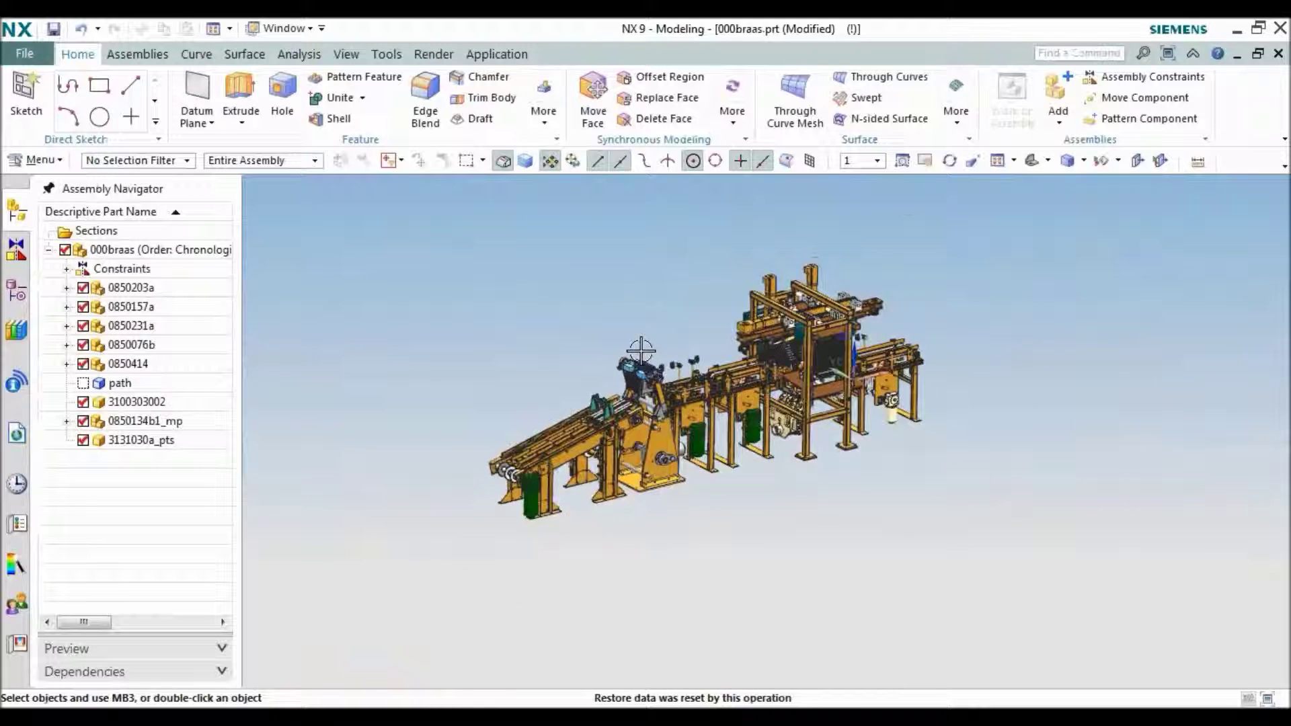
pyautogui.scroll(1, 641, 351)
pyautogui.moveTo(375, 366); pyautogui.dragTo(493, 362)
pyautogui.moveTo(487, 352)
pyautogui.mouseDown(button='middle')
pyautogui.moveTo(894, 352)
pyautogui.moveTo(863, 362)
pyautogui.mouseUp(button='middle')
pyautogui.scroll(-3, 672, 343)
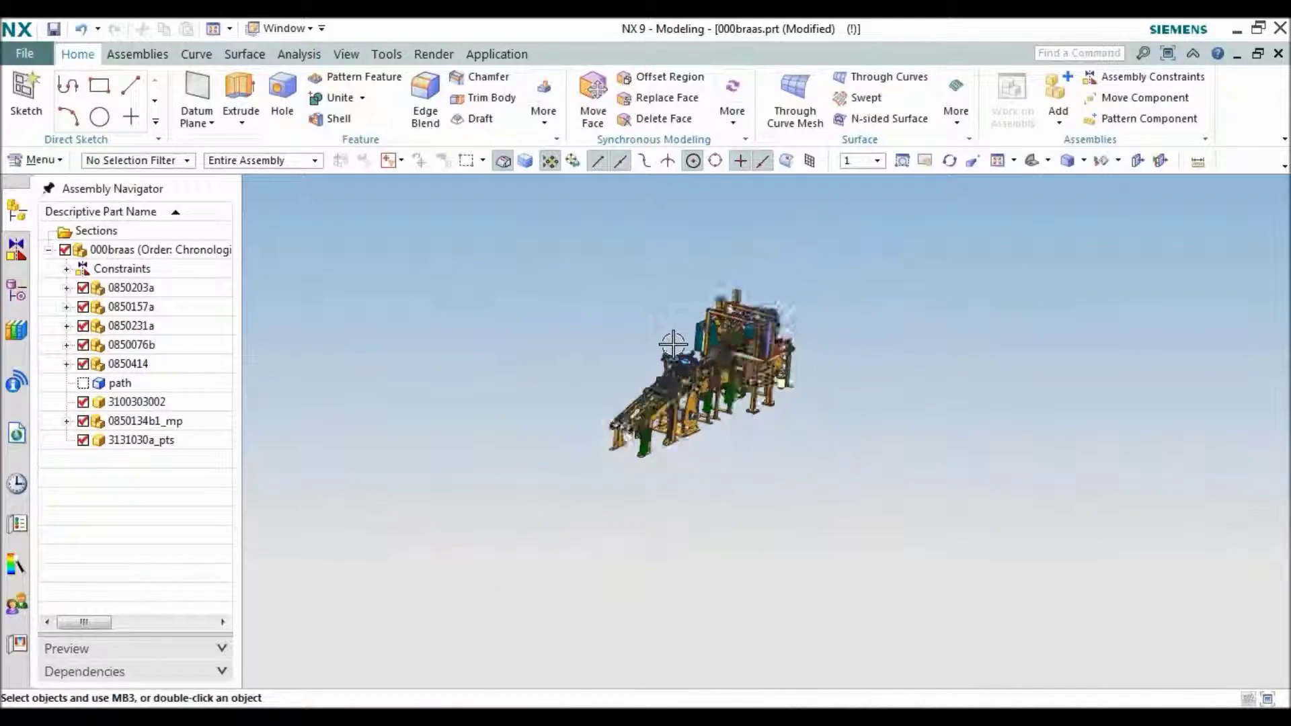
pyautogui.scroll(5, 738, 494)
pyautogui.scroll(2, 738, 494)
pyautogui.scroll(2, 738, 495)
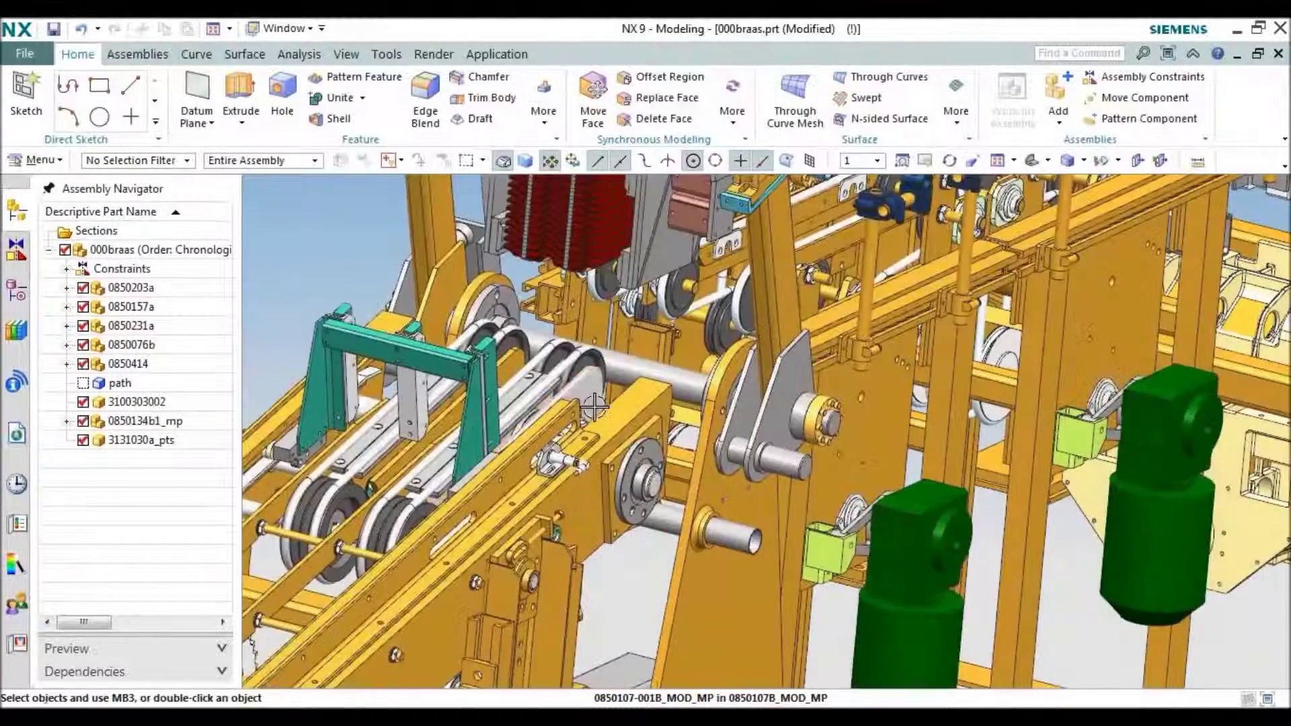
pyautogui.scroll(-3, 636, 497)
pyautogui.scroll(-3, 636, 497)
pyautogui.scroll(5, 632, 498)
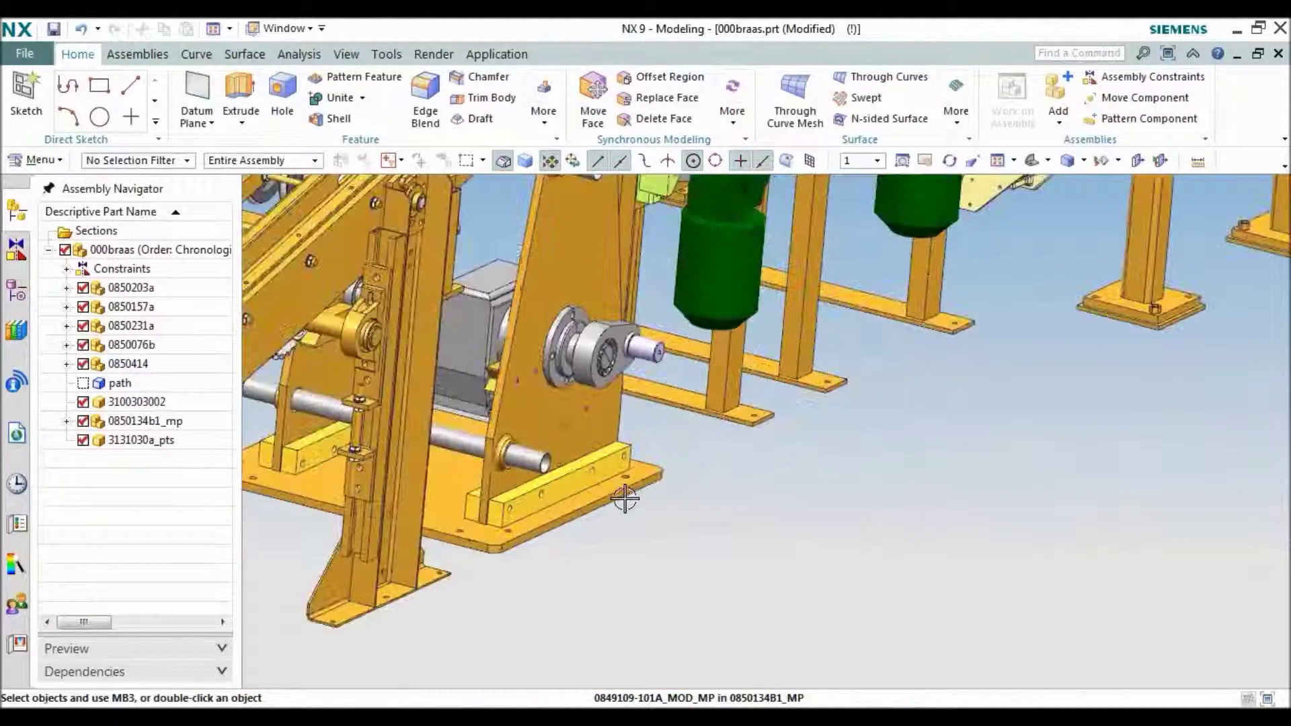
pyautogui.scroll(1, 623, 496)
pyautogui.rightClick(603, 501)
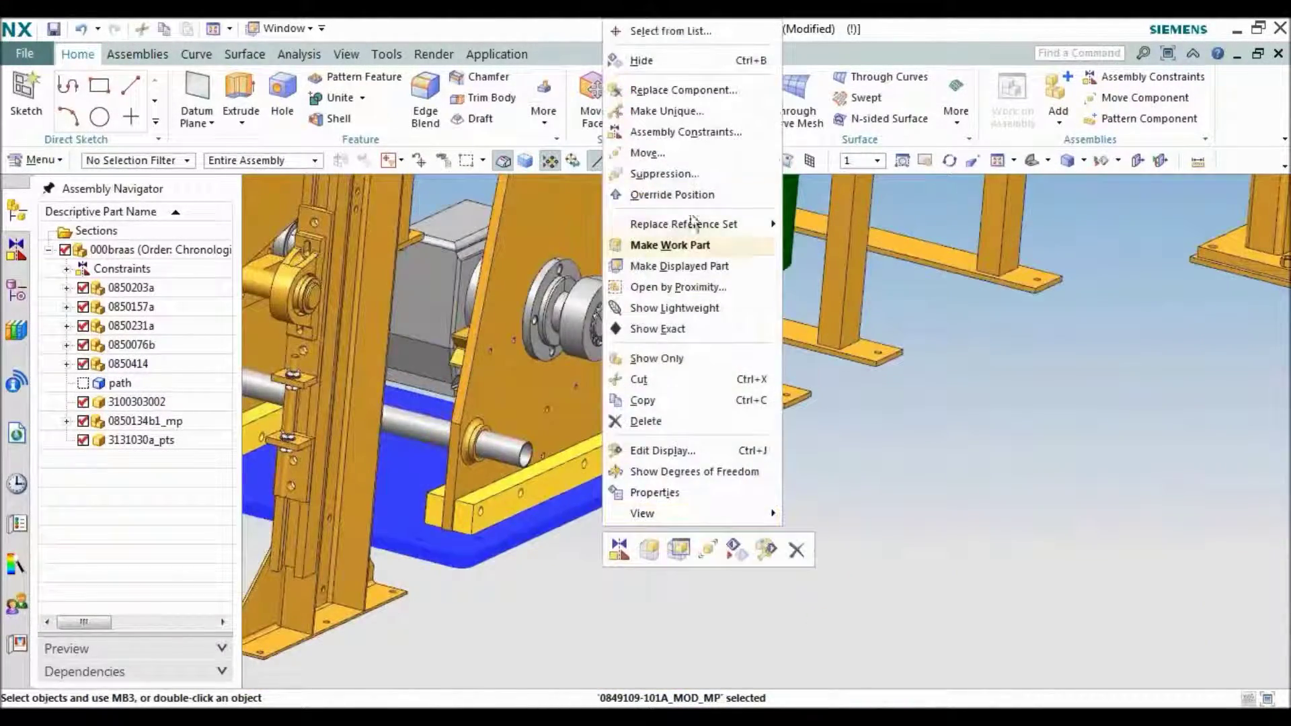
pyautogui.click(680, 266)
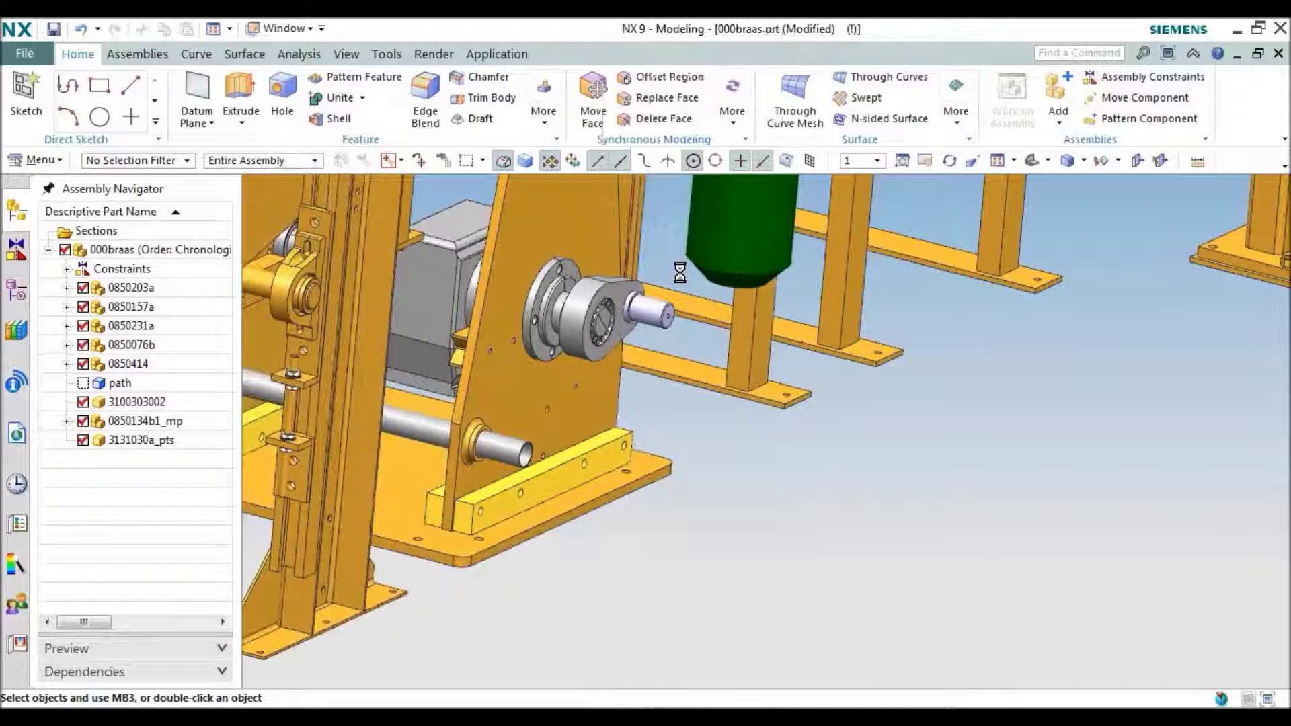
pyautogui.scroll(5, 585, 281)
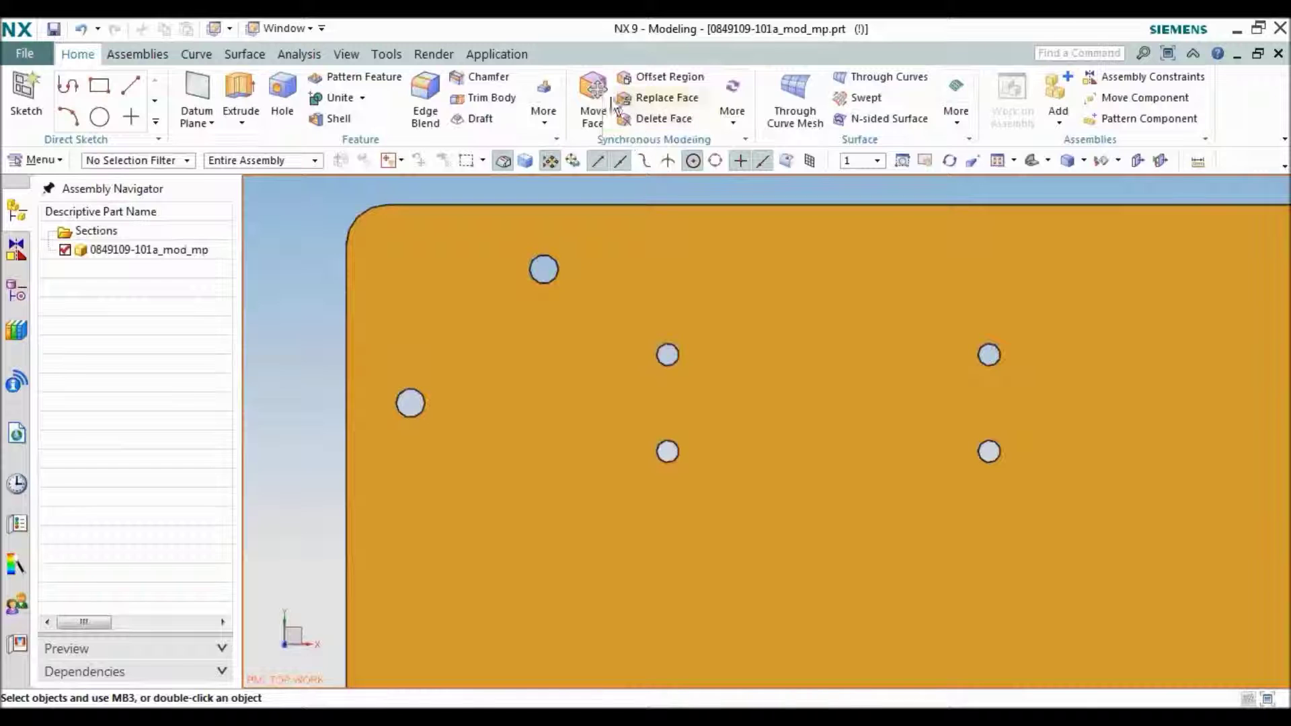
# - Move the upper and lower-left hole faces 50 mm across the plate with Move Face
pyautogui.click(592, 101)
pyautogui.moveTo(317, 326); pyautogui.dragTo(343, 287, button='middle')
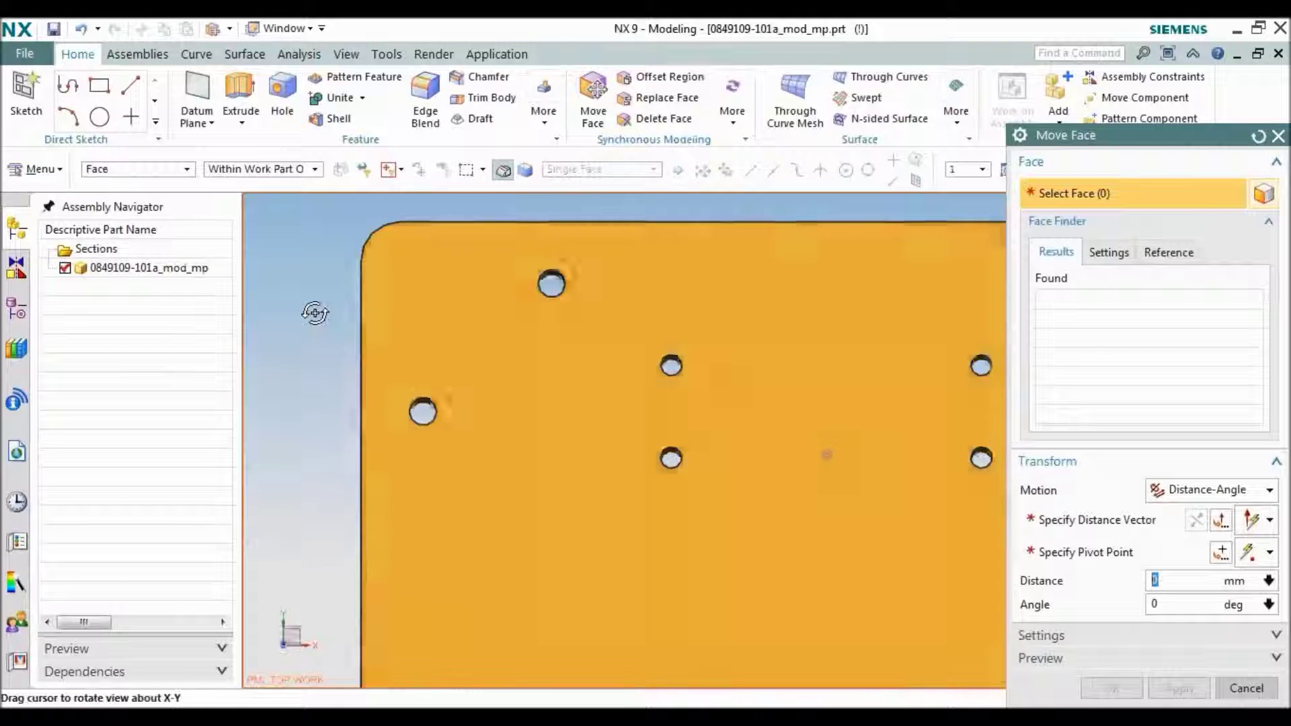
pyautogui.scroll(3, 541, 303)
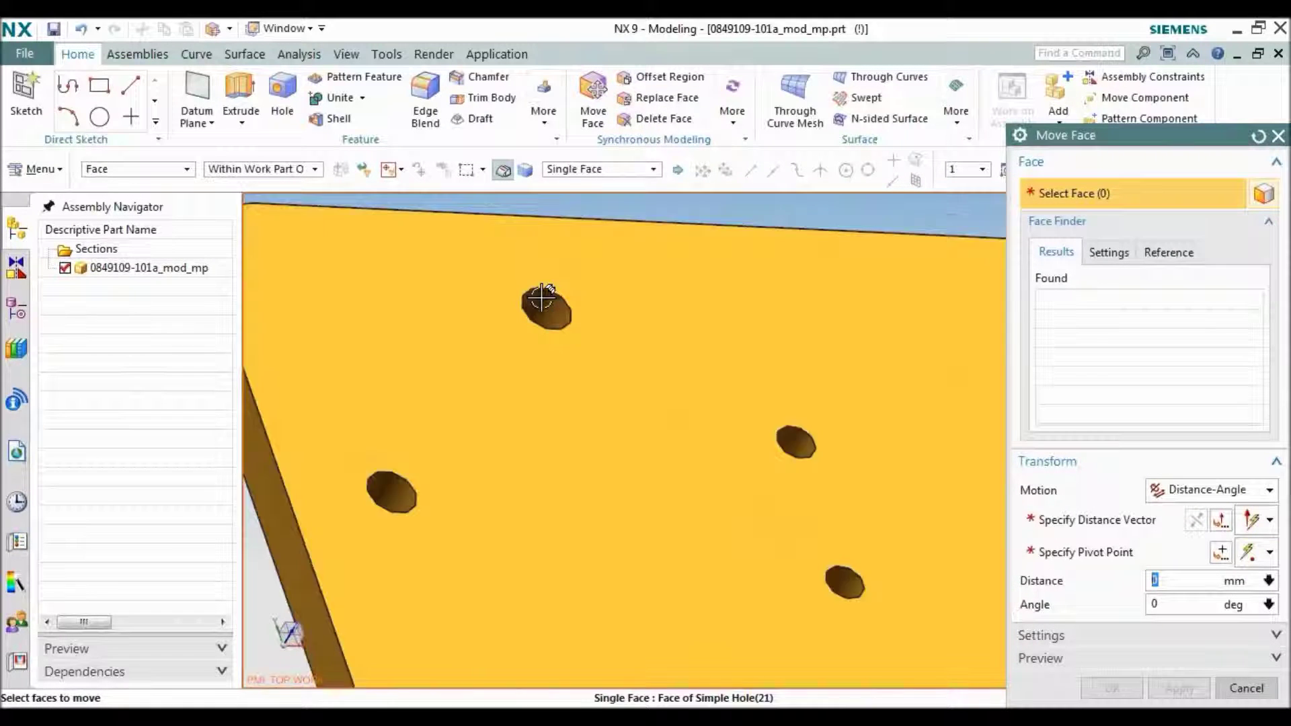
pyautogui.click(540, 302)
pyautogui.click(353, 541)
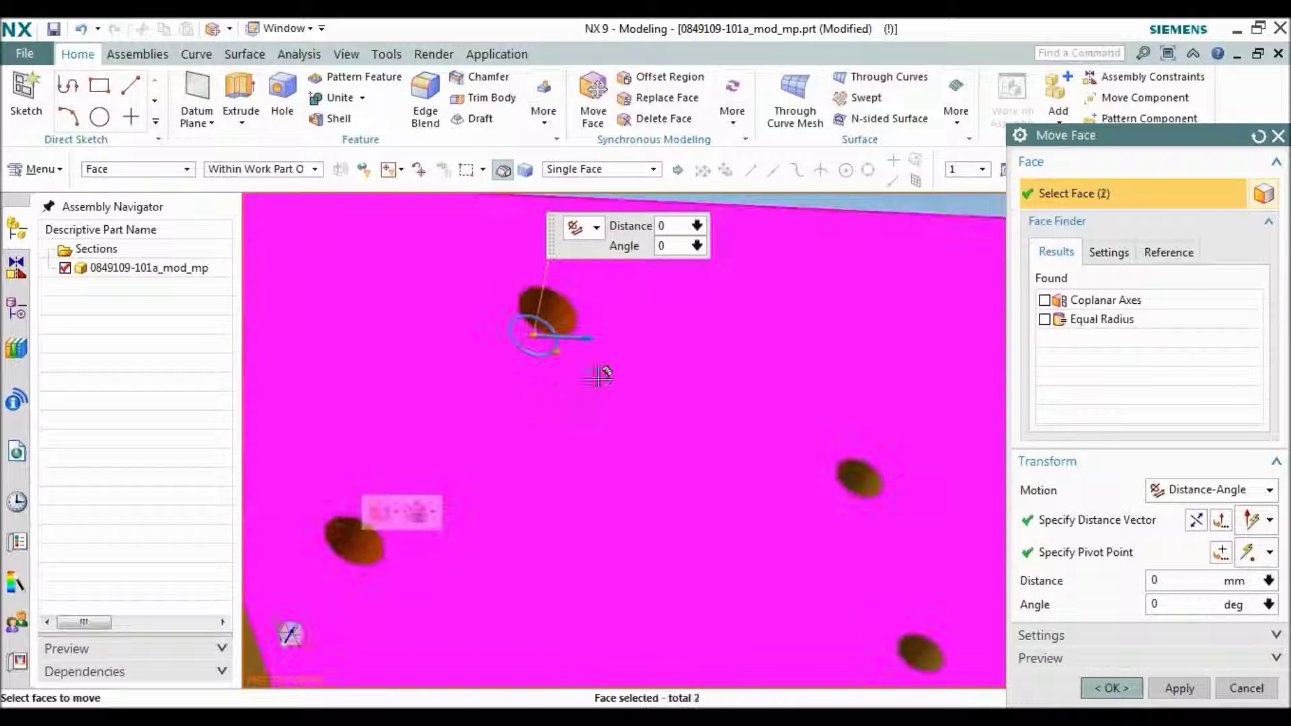
pyautogui.moveTo(601, 335)
pyautogui.mouseDown()
pyautogui.moveTo(812, 326)
pyautogui.moveTo(755, 323)
pyautogui.mouseUp()
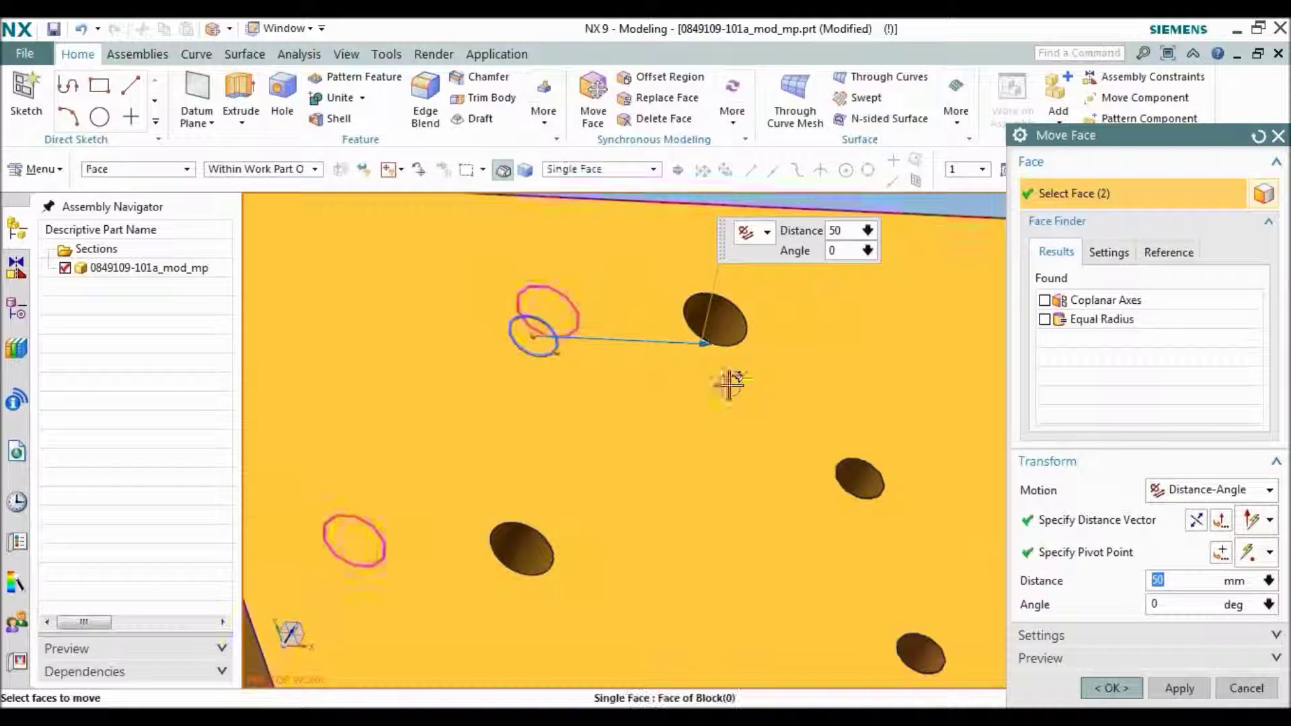
pyautogui.click(1111, 688)
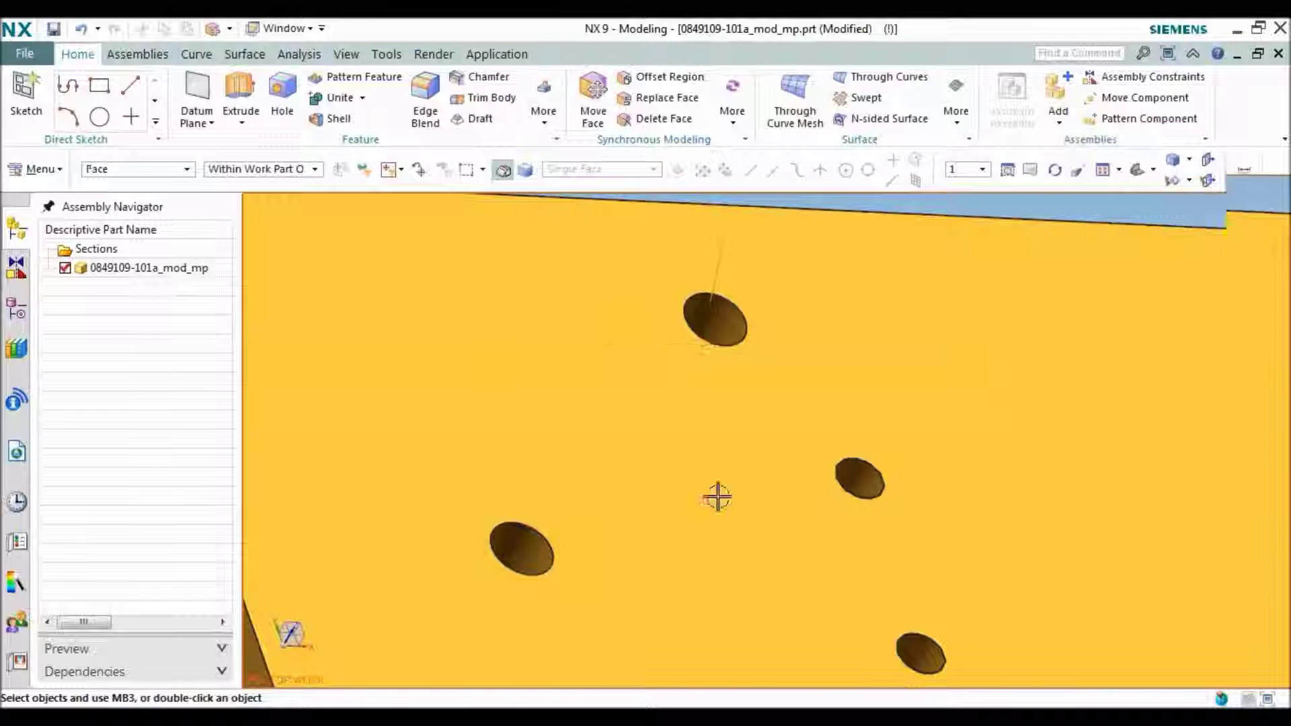
# - Zoom out and bring up the context menu for the displayed part
pyautogui.scroll(-5, 762, 412)
pyautogui.scroll(-1, 735, 403)
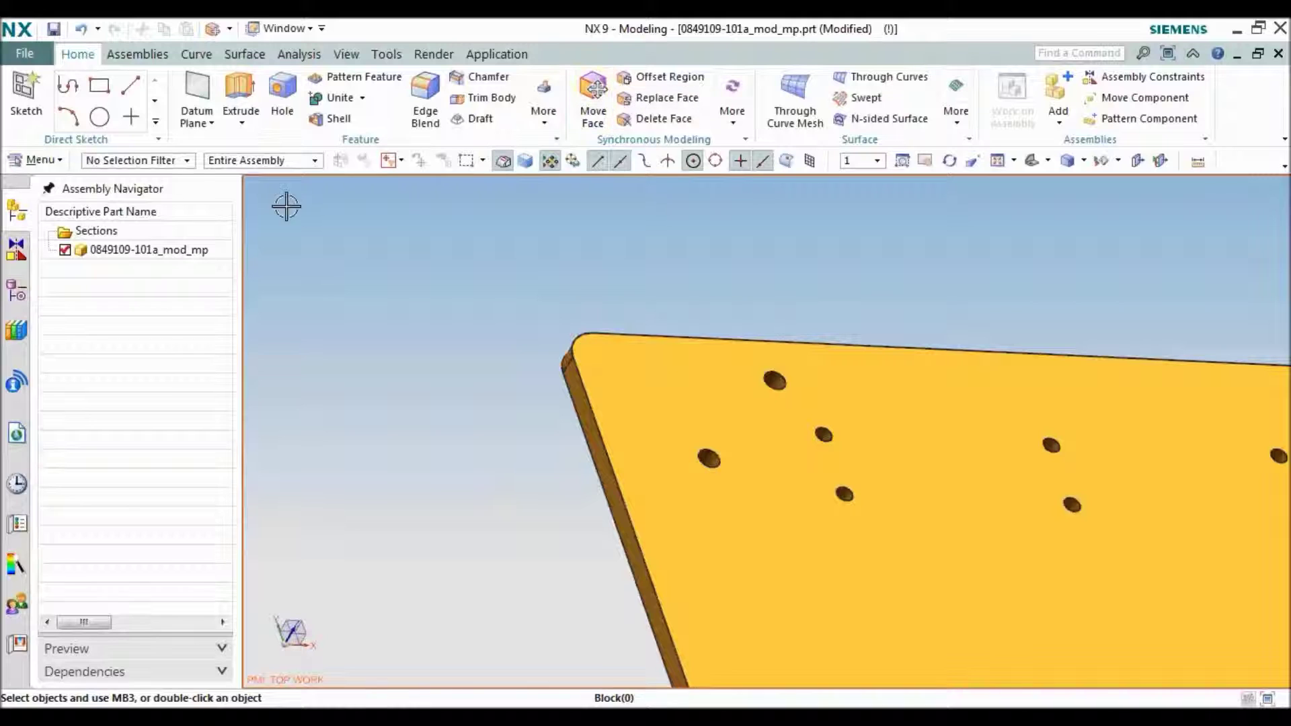
pyautogui.rightClick(164, 249)
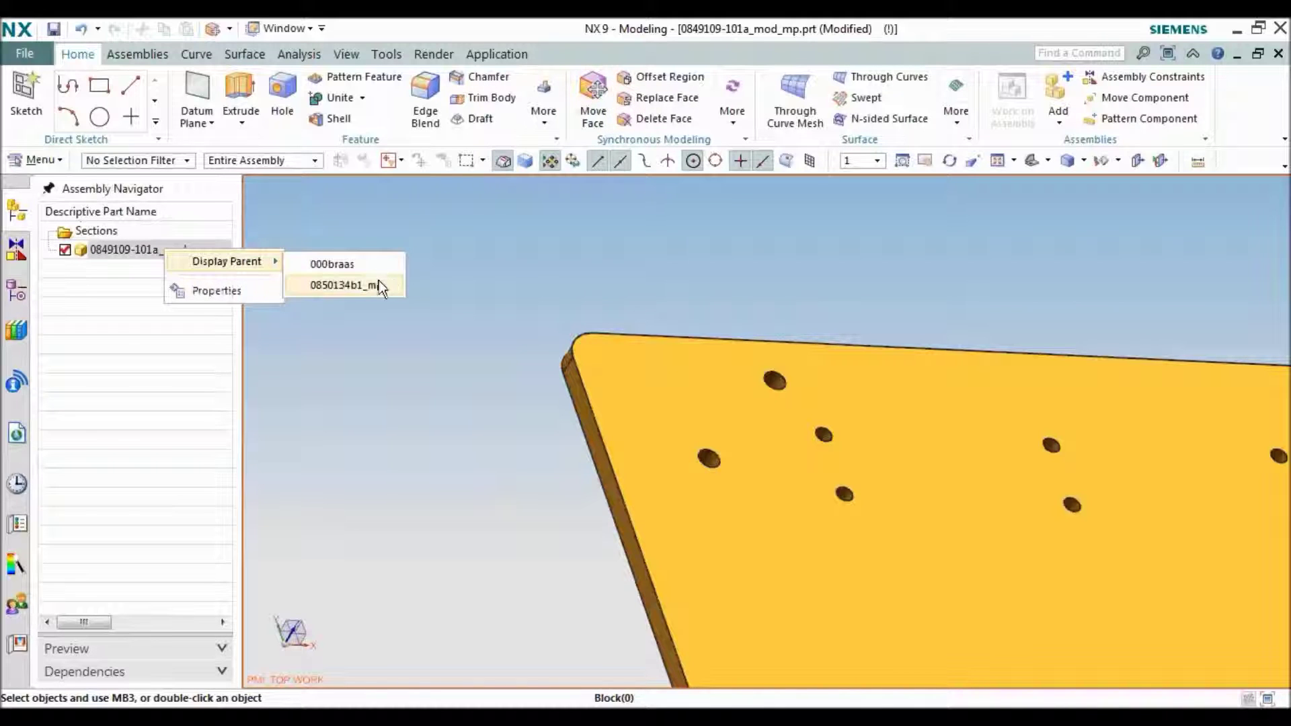
# - Display parent 0850134b1_mp, make it the work part, then cancel an Add Component attempt
pyautogui.click(356, 281)
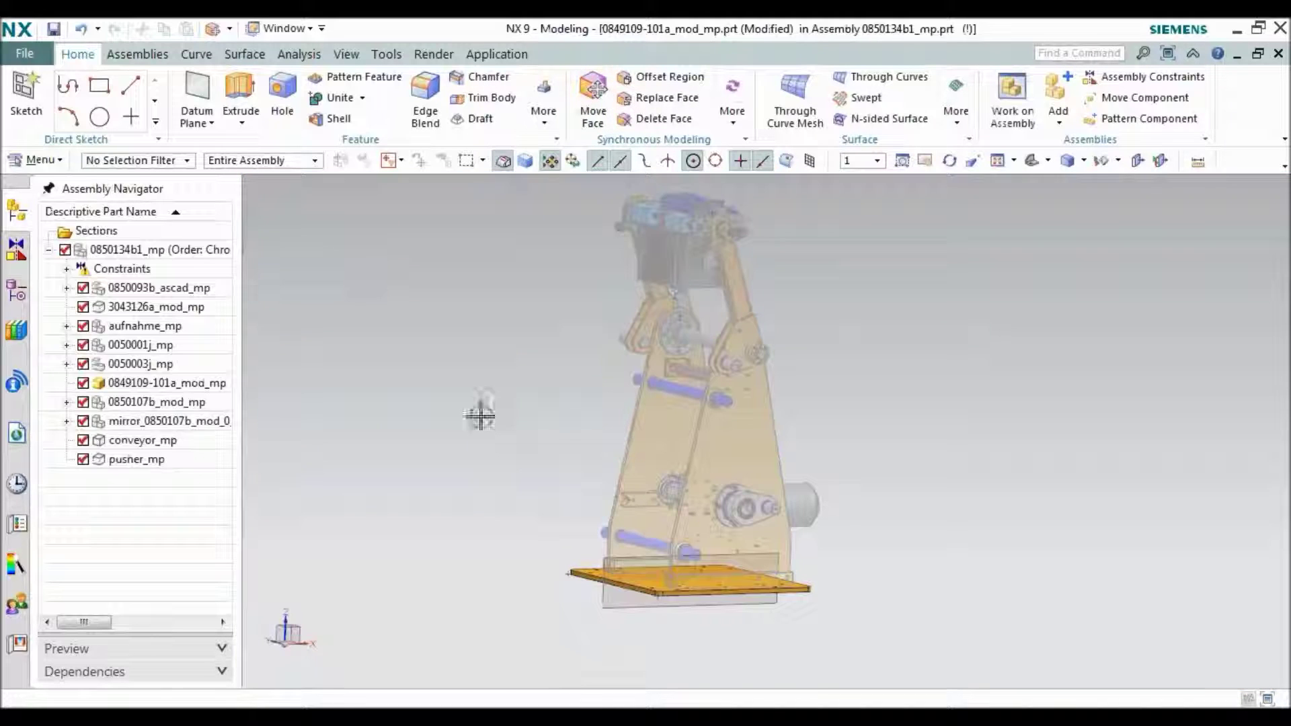
pyautogui.doubleClick(151, 251)
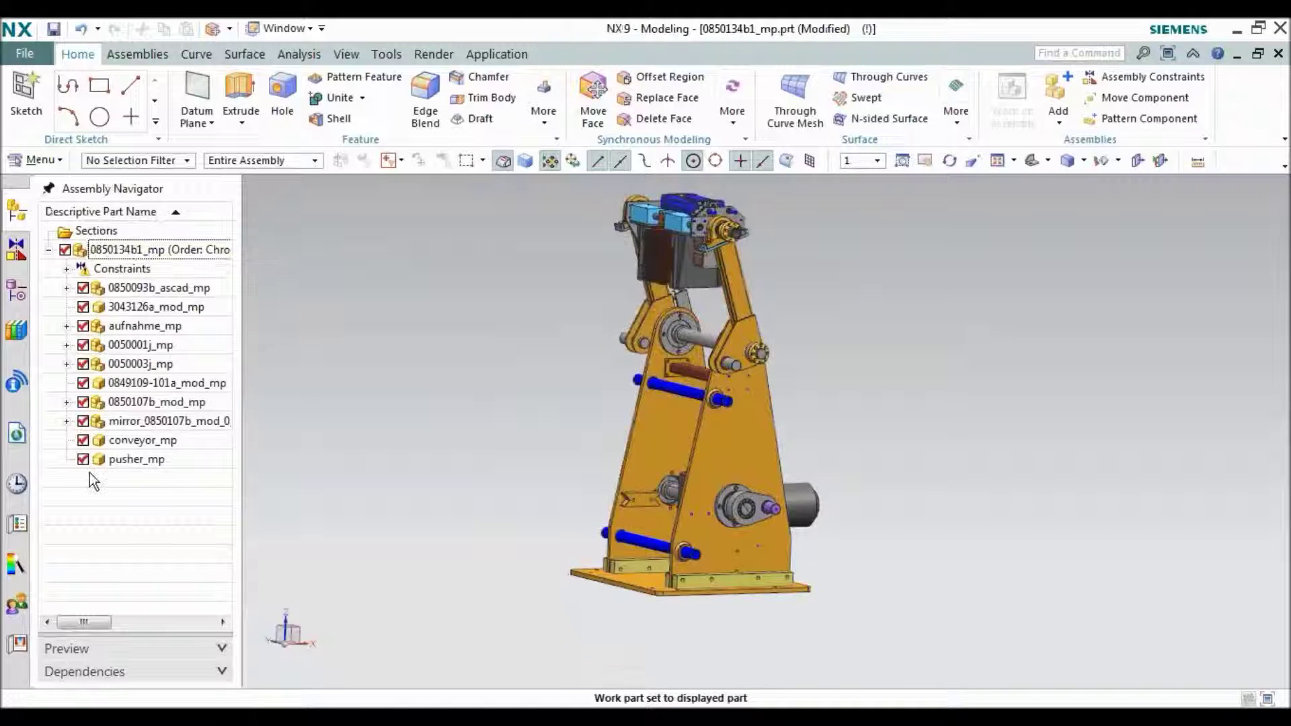
pyautogui.click(138, 54)
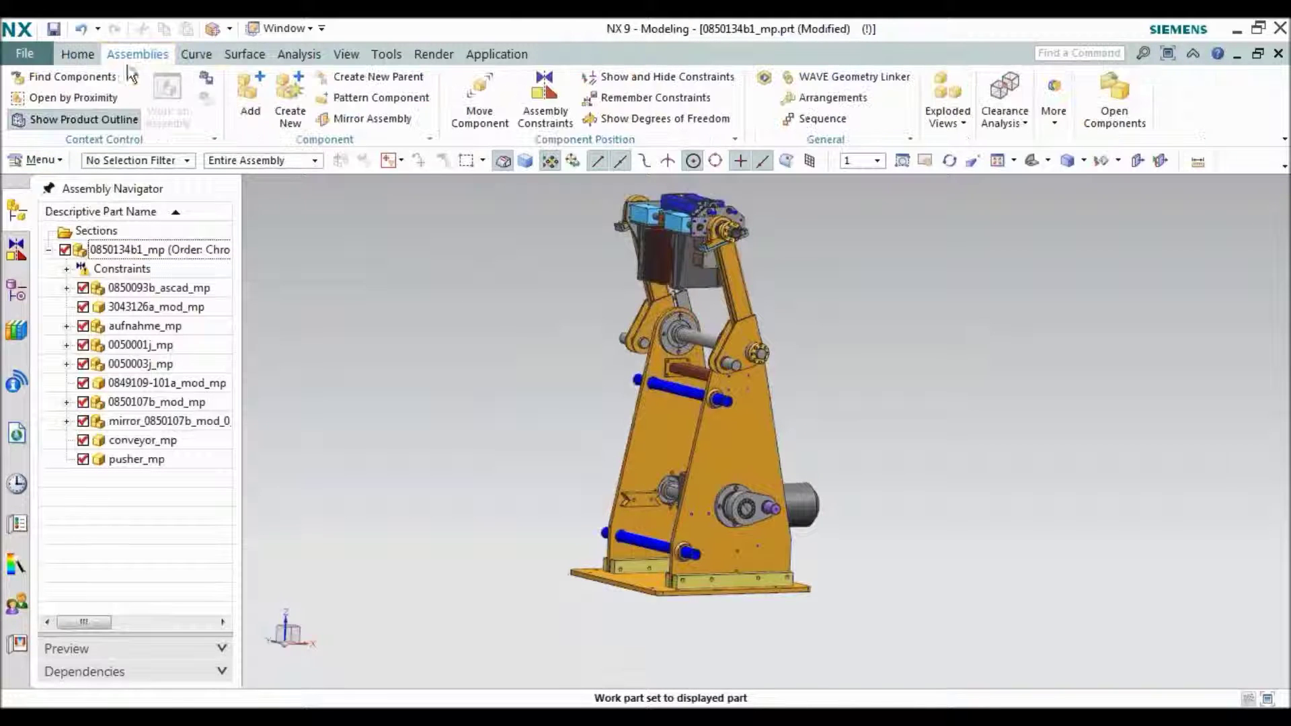
pyautogui.click(261, 90)
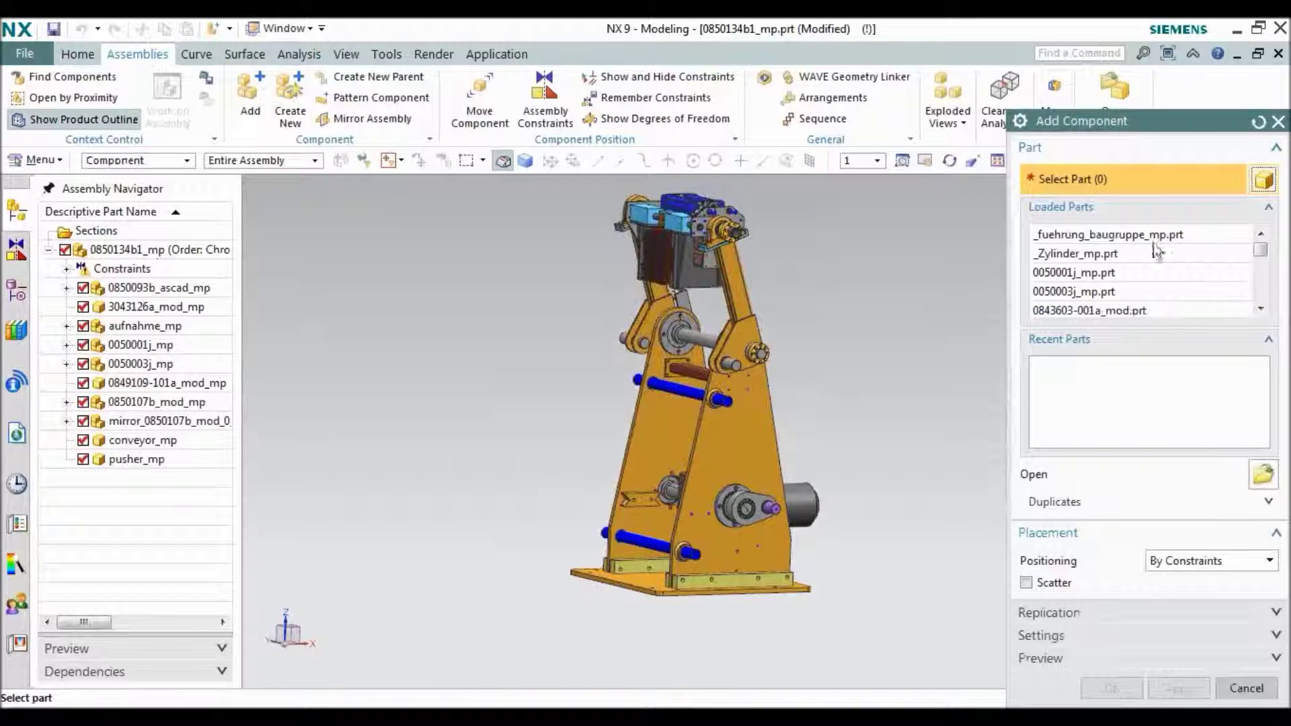
pyautogui.click(1238, 691)
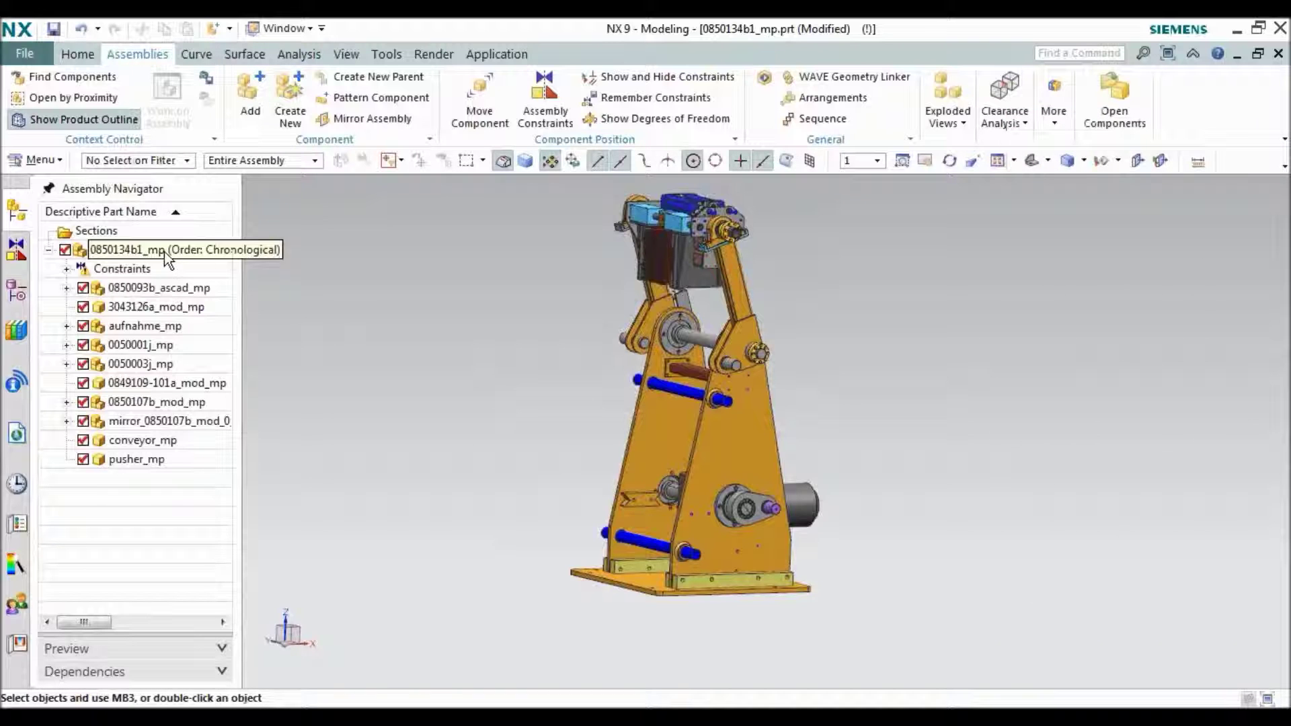
# - Open the top assembly's context menus and dismiss them without choosing anything
pyautogui.rightClick(154, 249)
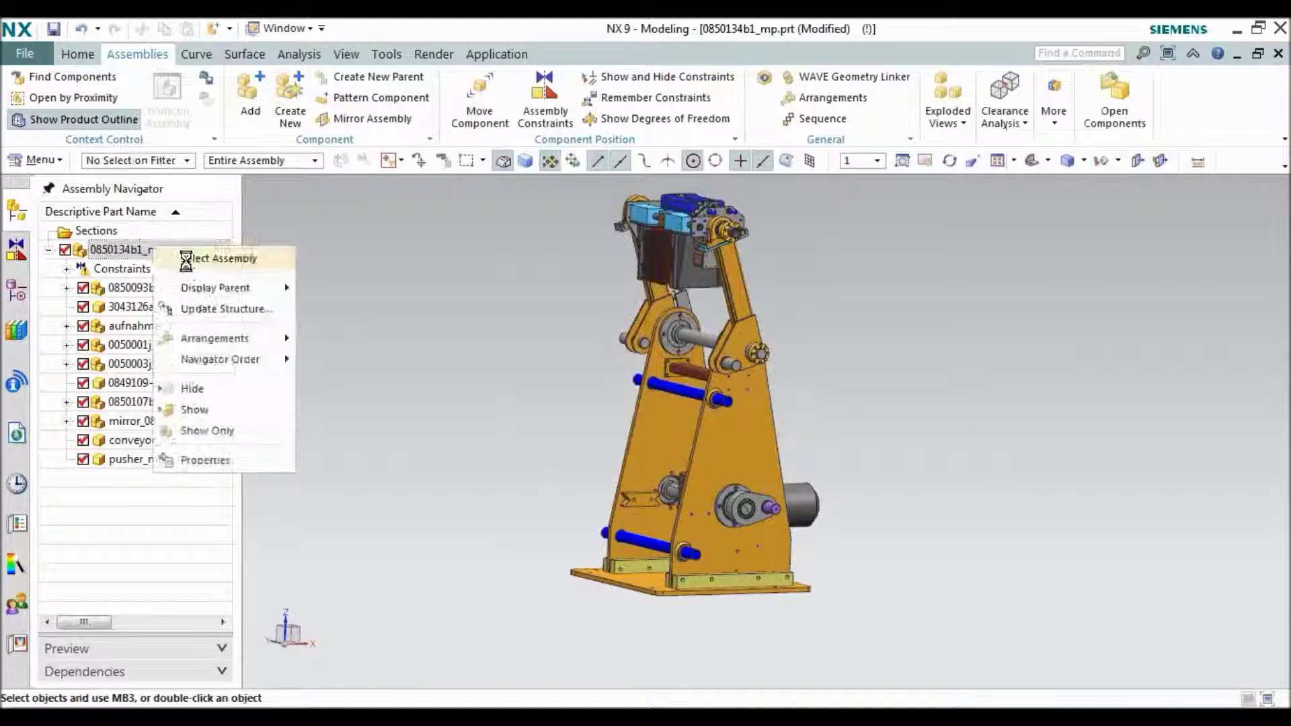
pyautogui.click(195, 256)
pyautogui.rightClick(179, 354)
pyautogui.click(250, 468)
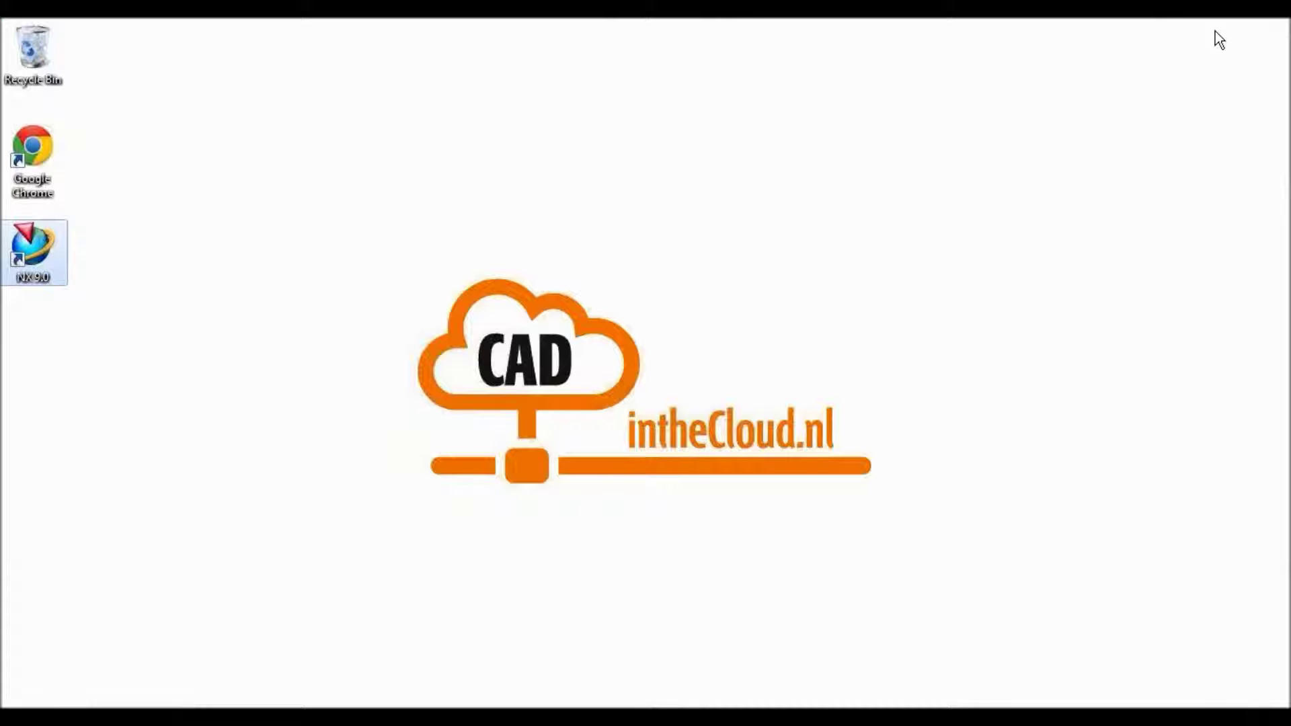
# - Relaunch Siemens NX 9 from the desktop
pyautogui.press('Return')
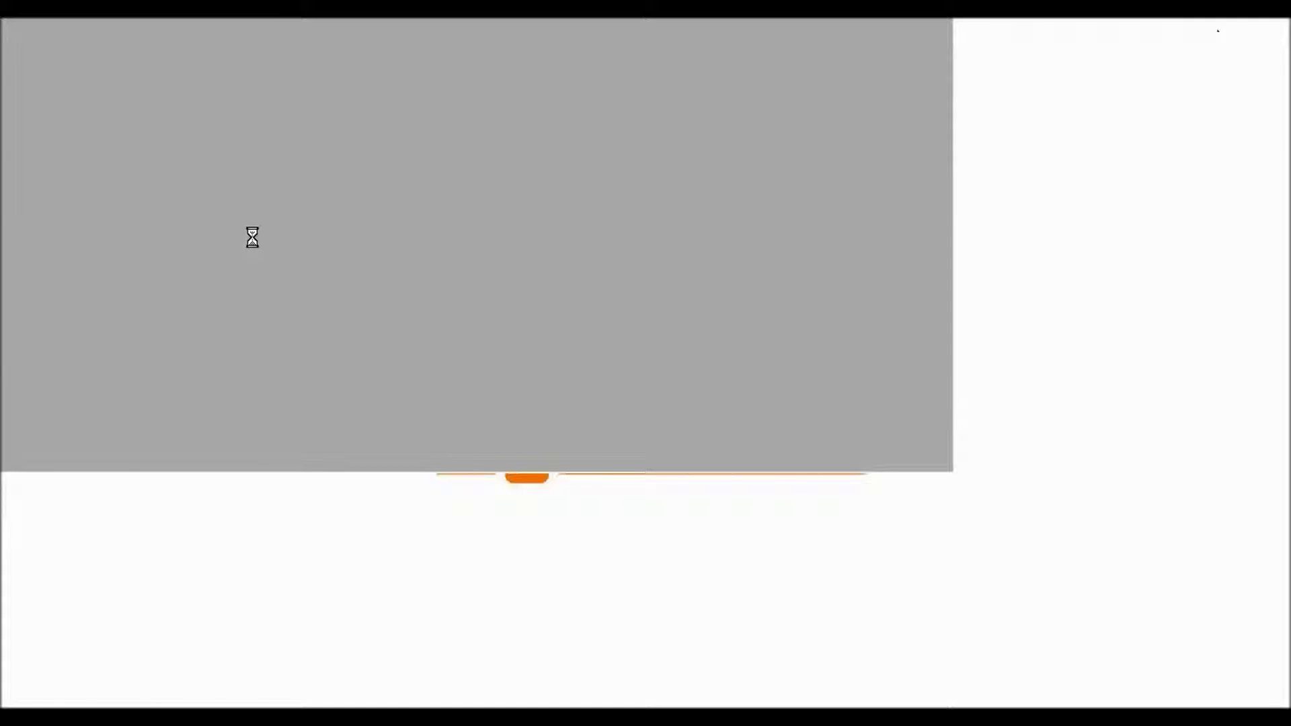
# - Set assembly load options to Structure Only with lightweight representations, then reopen 000braas
pyautogui.click(27, 55)
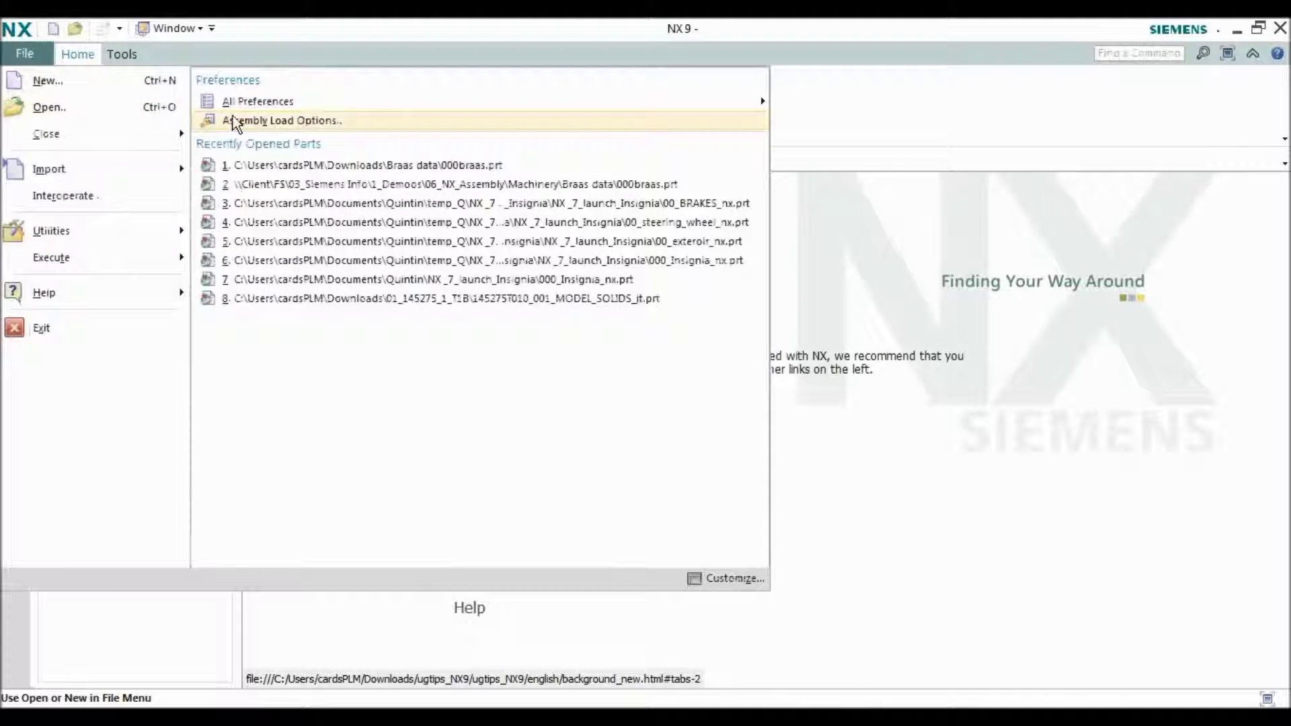
pyautogui.click(234, 121)
pyautogui.click(1203, 298)
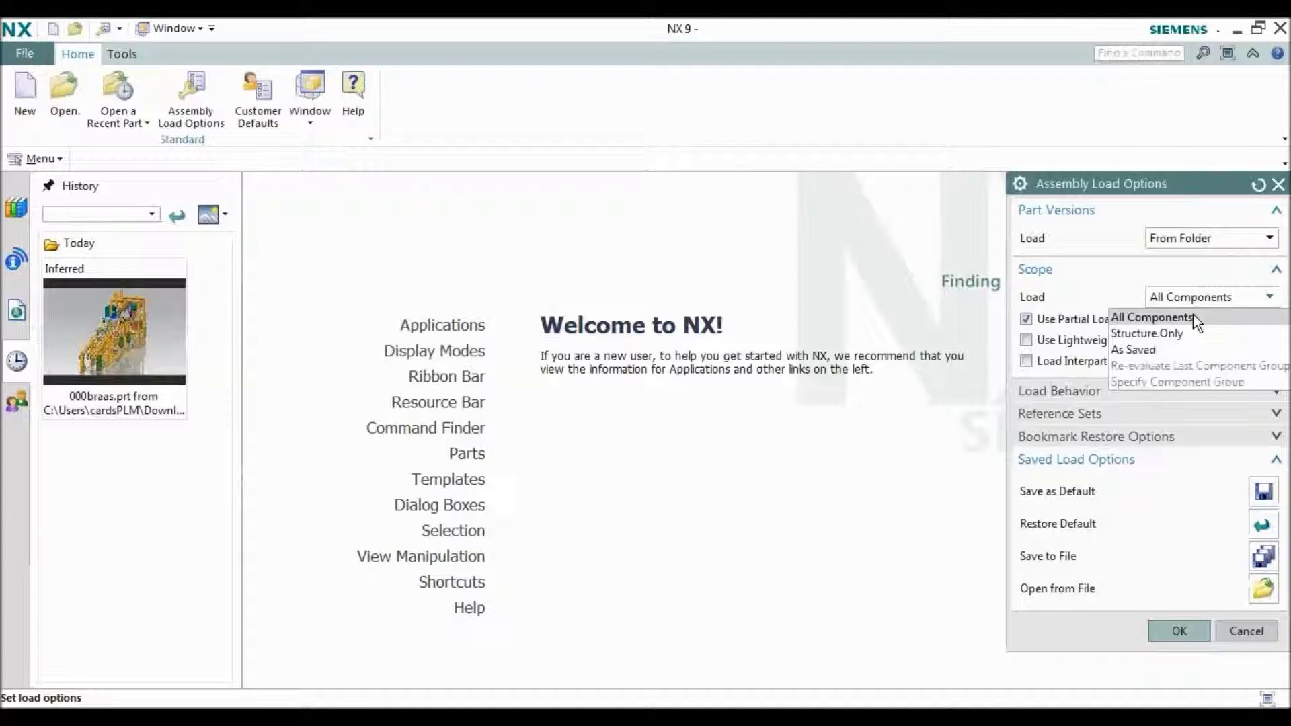
pyautogui.click(1168, 330)
pyautogui.click(1025, 339)
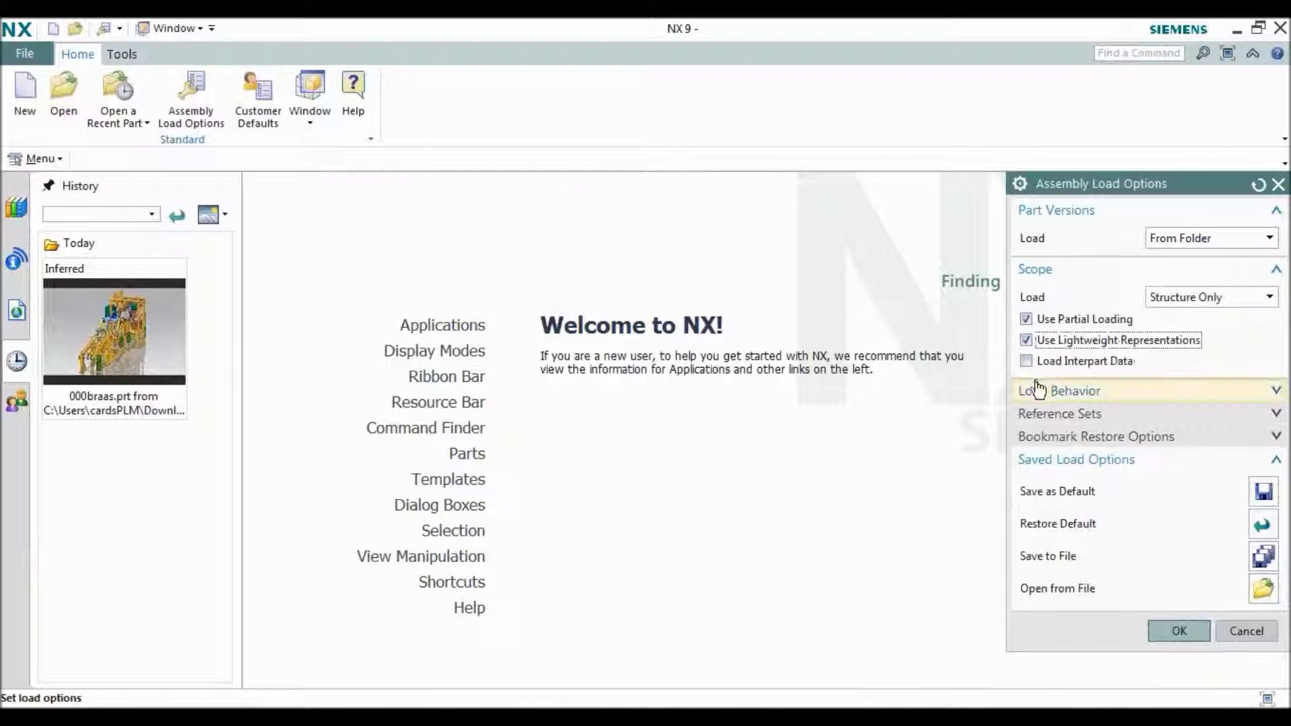
pyautogui.click(1179, 630)
pyautogui.click(162, 309)
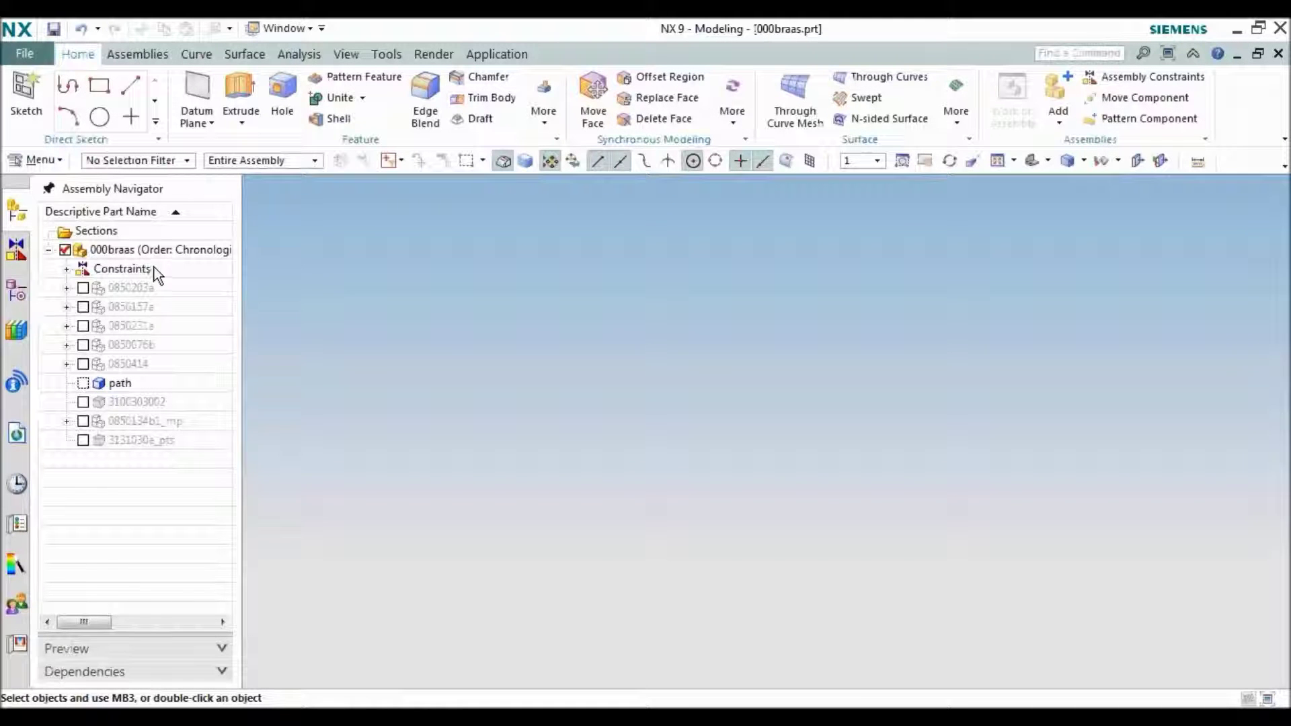
# - Find the 60 components larger than 1049.0 mm by size and open them
pyautogui.moveTo(238, 281); pyautogui.dragTo(277, 253)
pyautogui.click(121, 53)
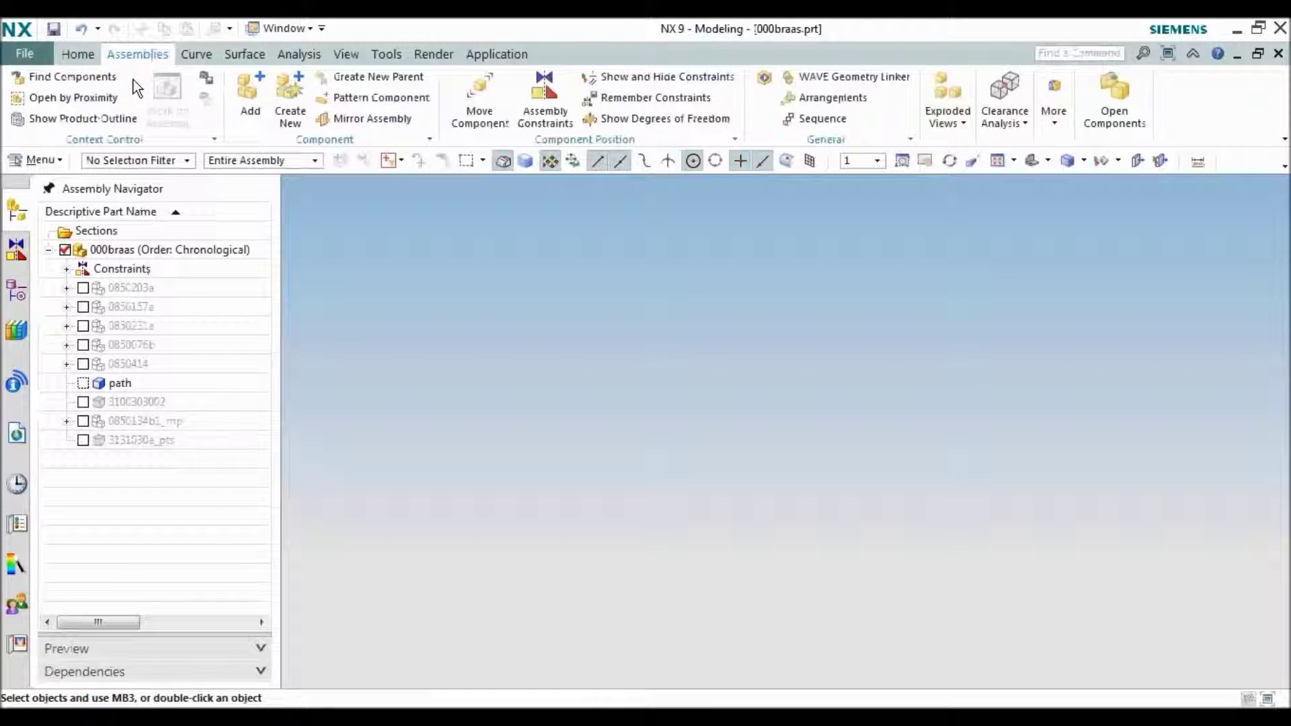
pyautogui.click(94, 78)
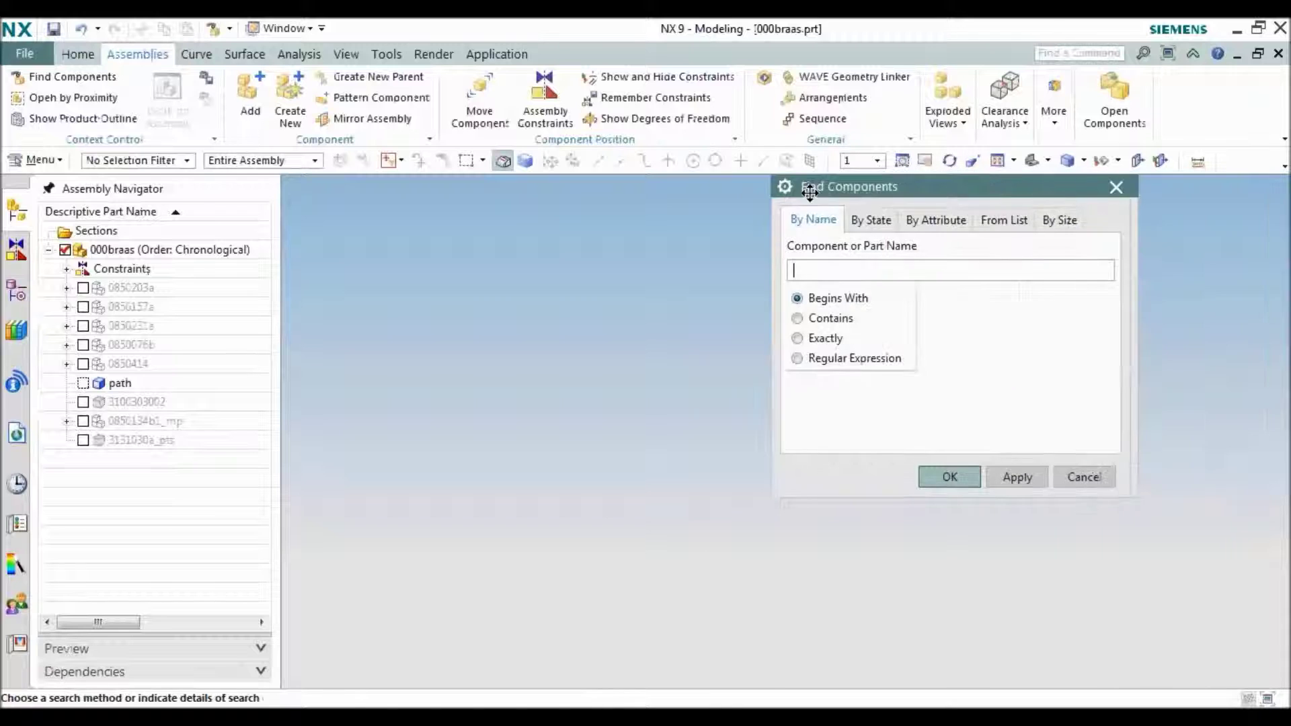
pyautogui.moveTo(1009, 186); pyautogui.dragTo(746, 189)
pyautogui.click(951, 222)
pyautogui.moveTo(701, 345); pyautogui.dragTo(717, 347)
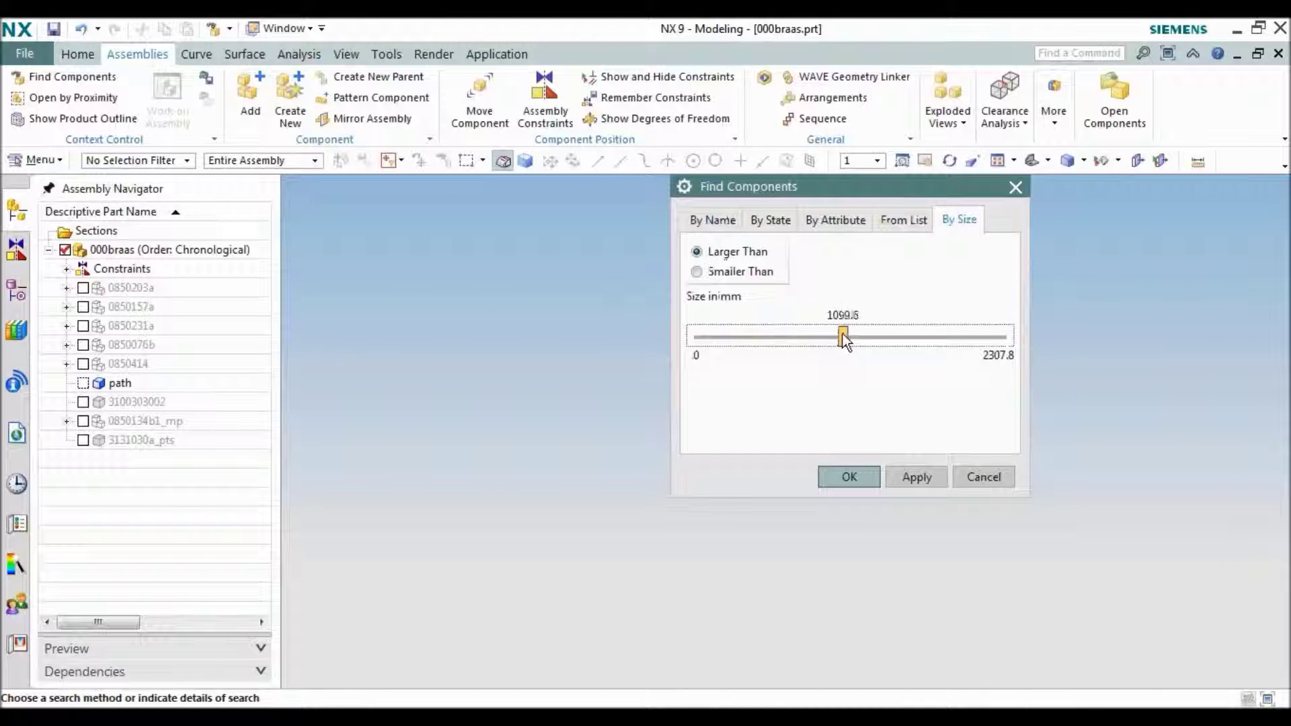
pyautogui.moveTo(836, 336); pyautogui.dragTo(836, 336)
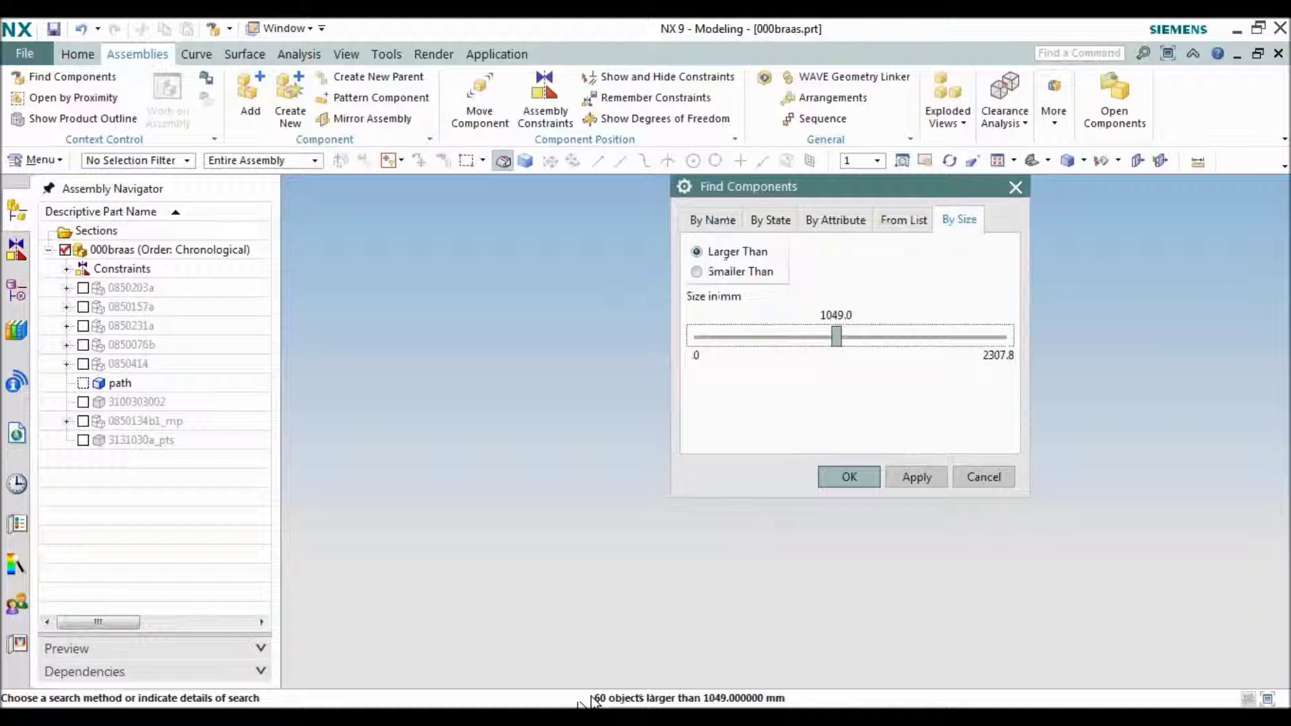
pyautogui.click(866, 474)
pyautogui.click(1144, 89)
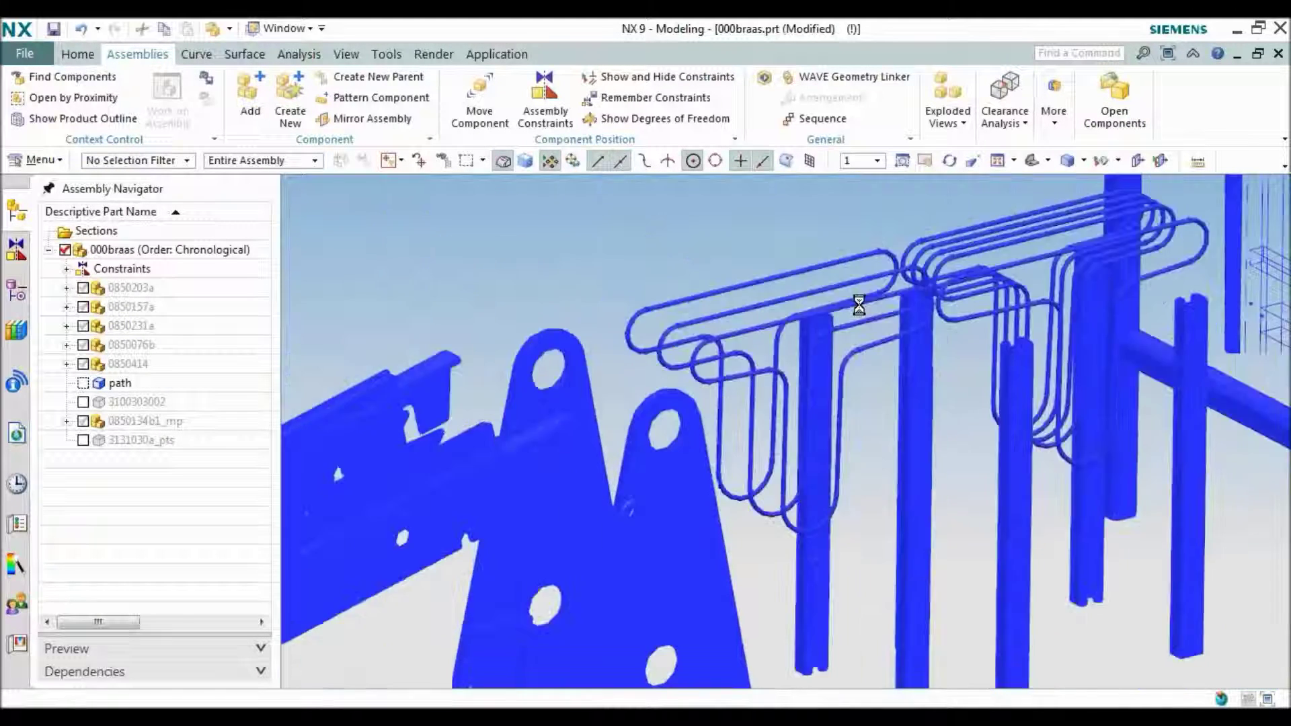
# - Fit the assembly in view and fully open the 0850134b1_mp component
pyautogui.hotkey('ctrl', 'f')
pyautogui.rightClick(761, 303)
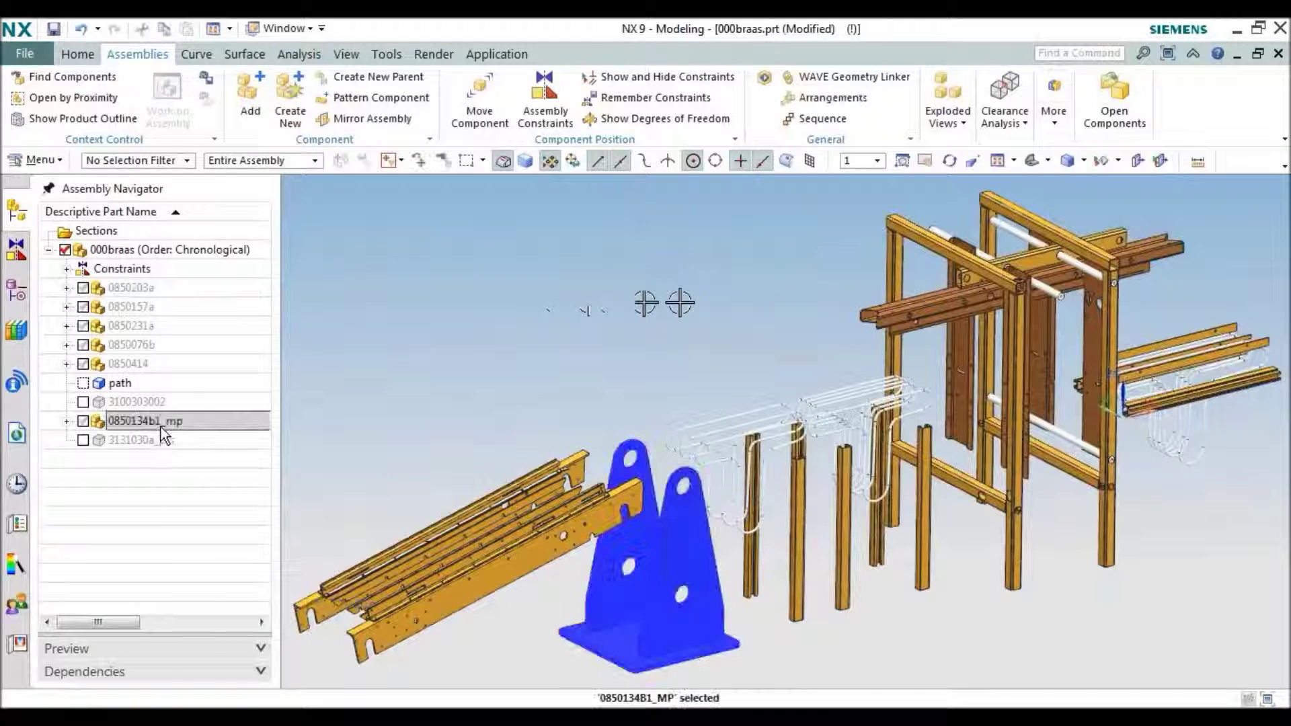
pyautogui.rightClick(160, 425)
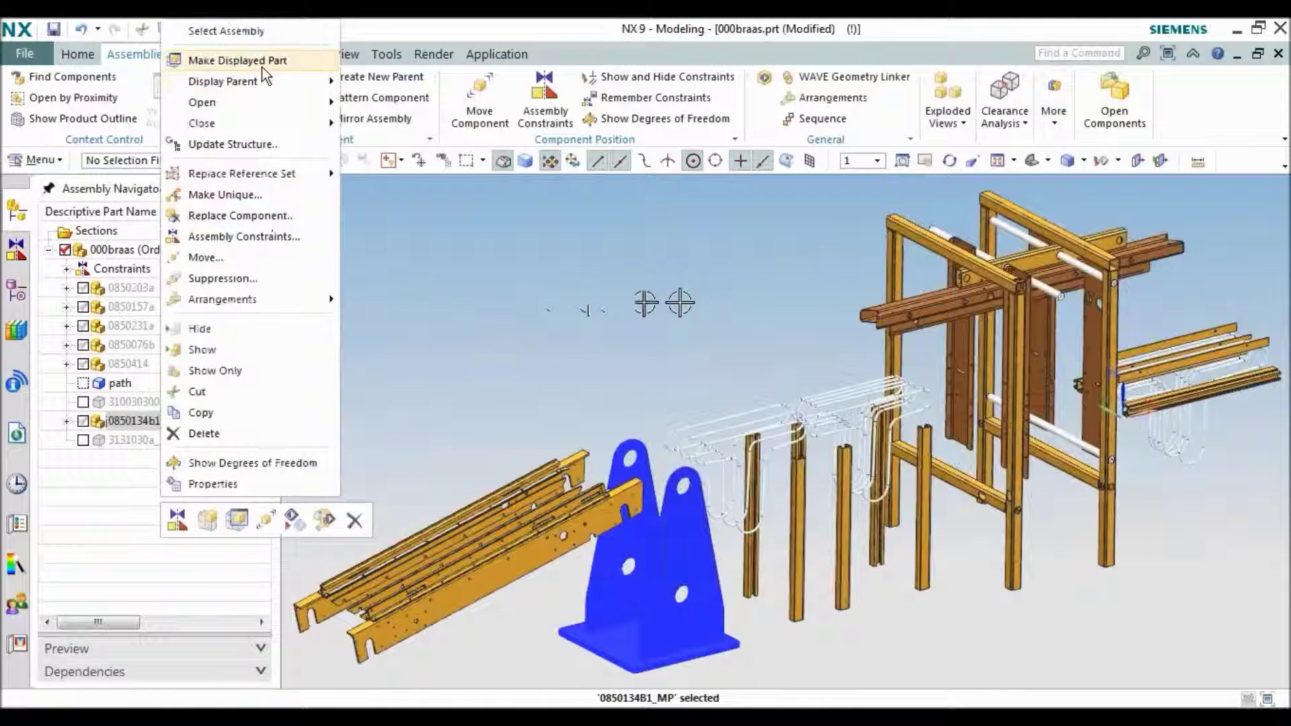
pyautogui.click(385, 147)
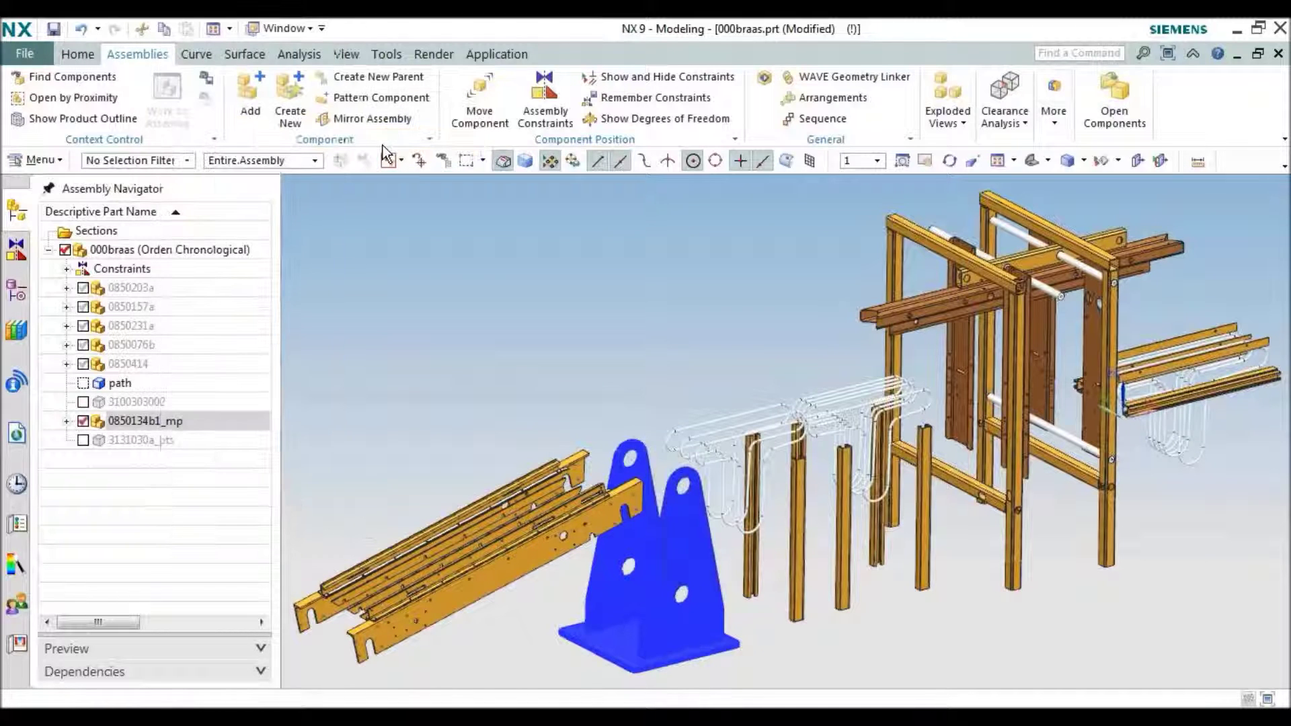
# - Load the child components of 0850134b1_mp and make it the displayed part
pyautogui.rightClick(213, 421)
pyautogui.moveTo(253, 124)
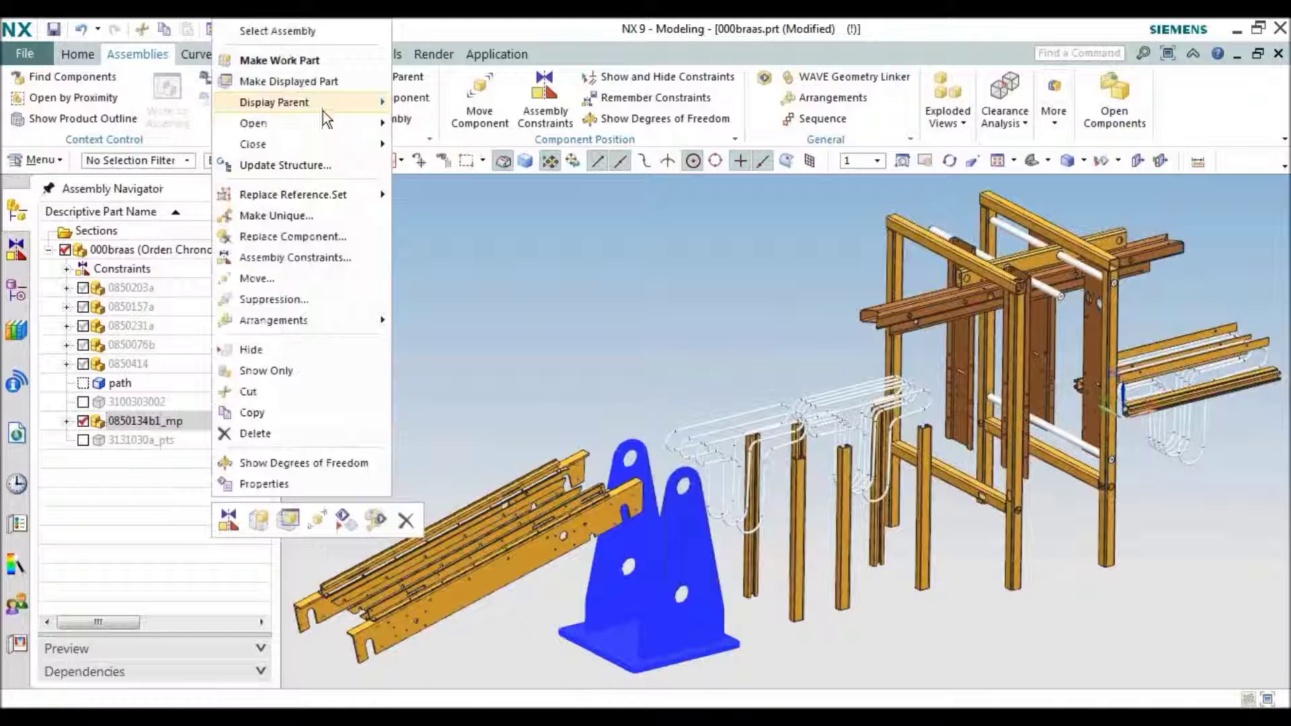
pyautogui.click(418, 144)
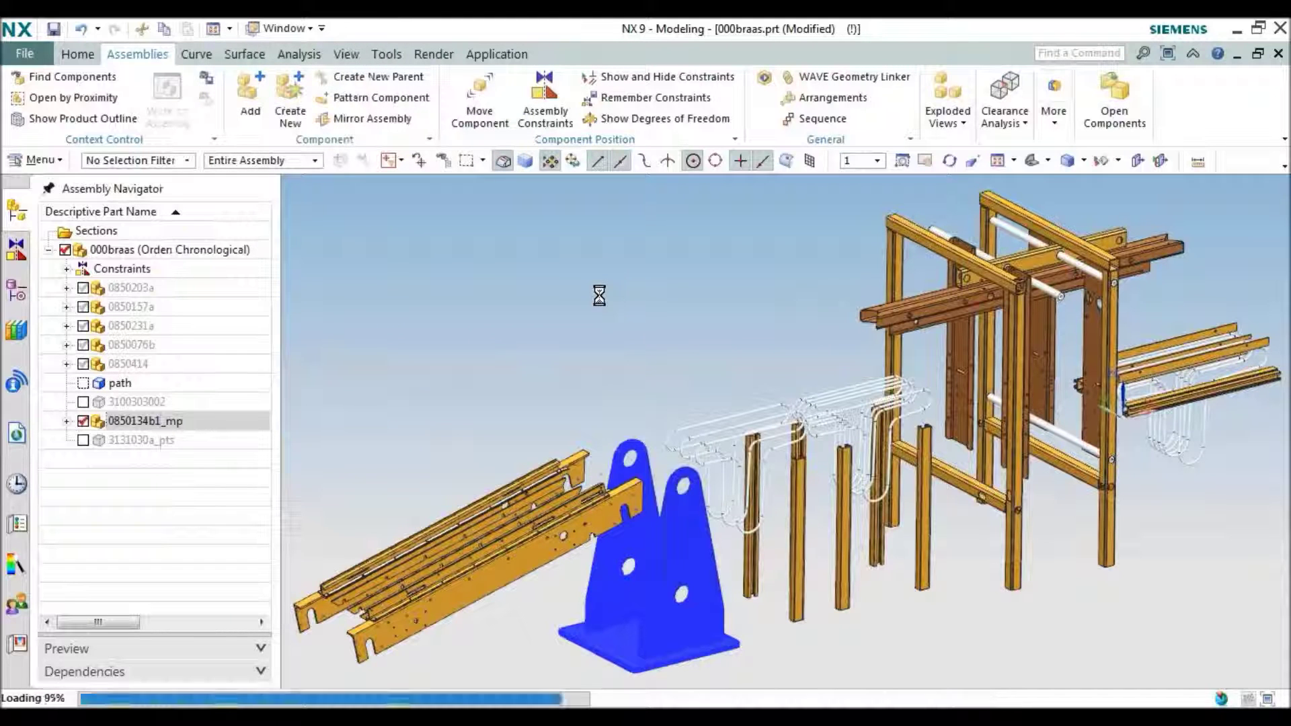
pyautogui.rightClick(157, 422)
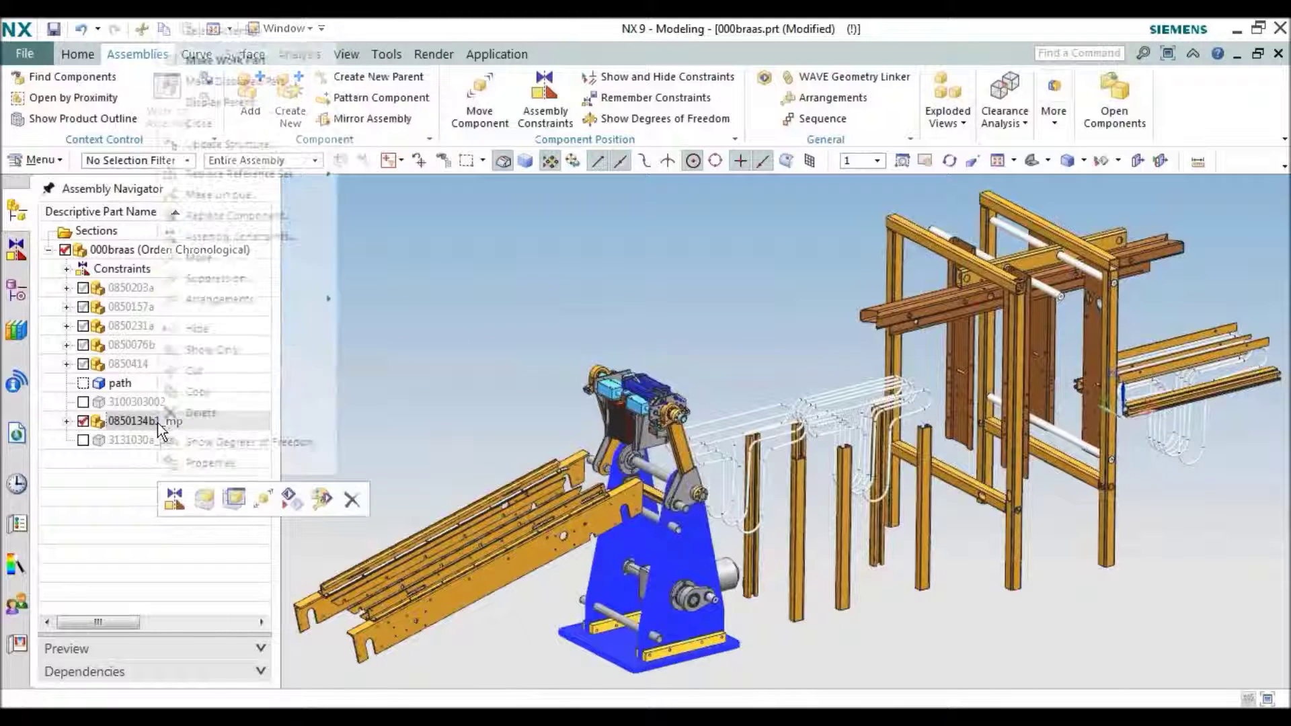
pyautogui.click(316, 78)
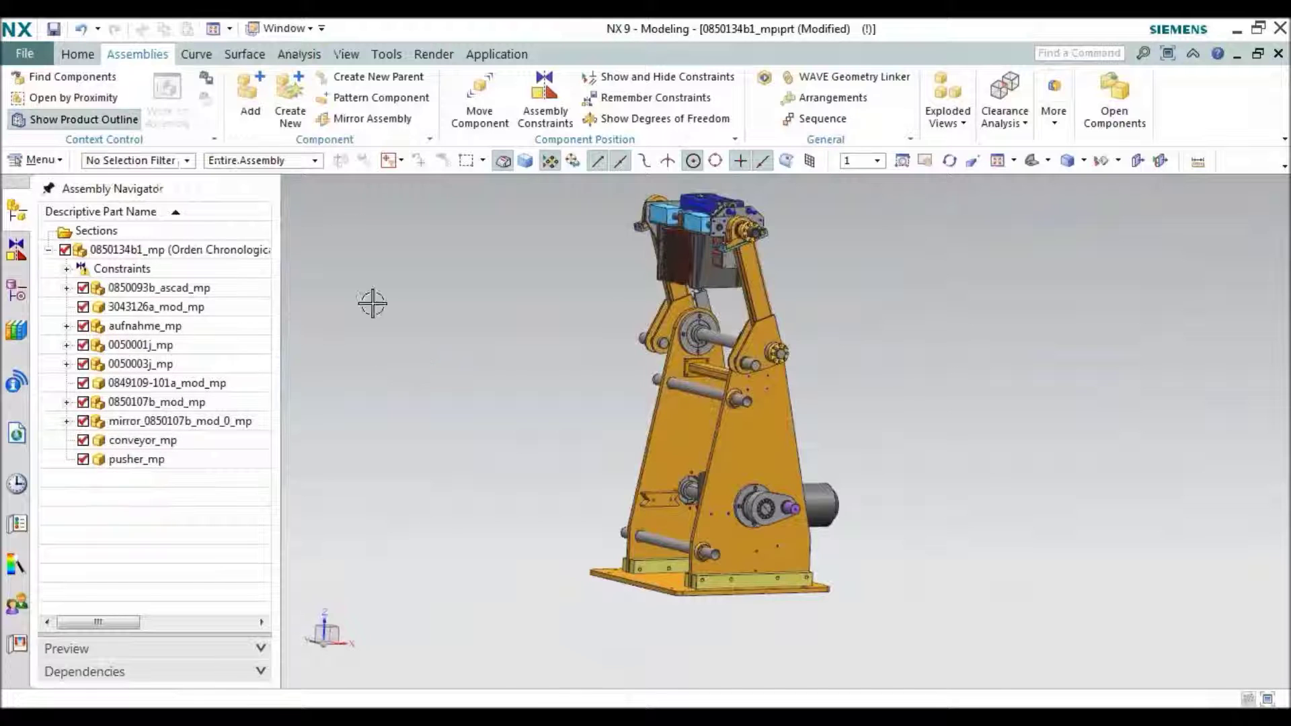
# - Switch the assembly view to True Shading and orbit to a higher viewing angle
pyautogui.rightClick(404, 332)
pyautogui.click(466, 523)
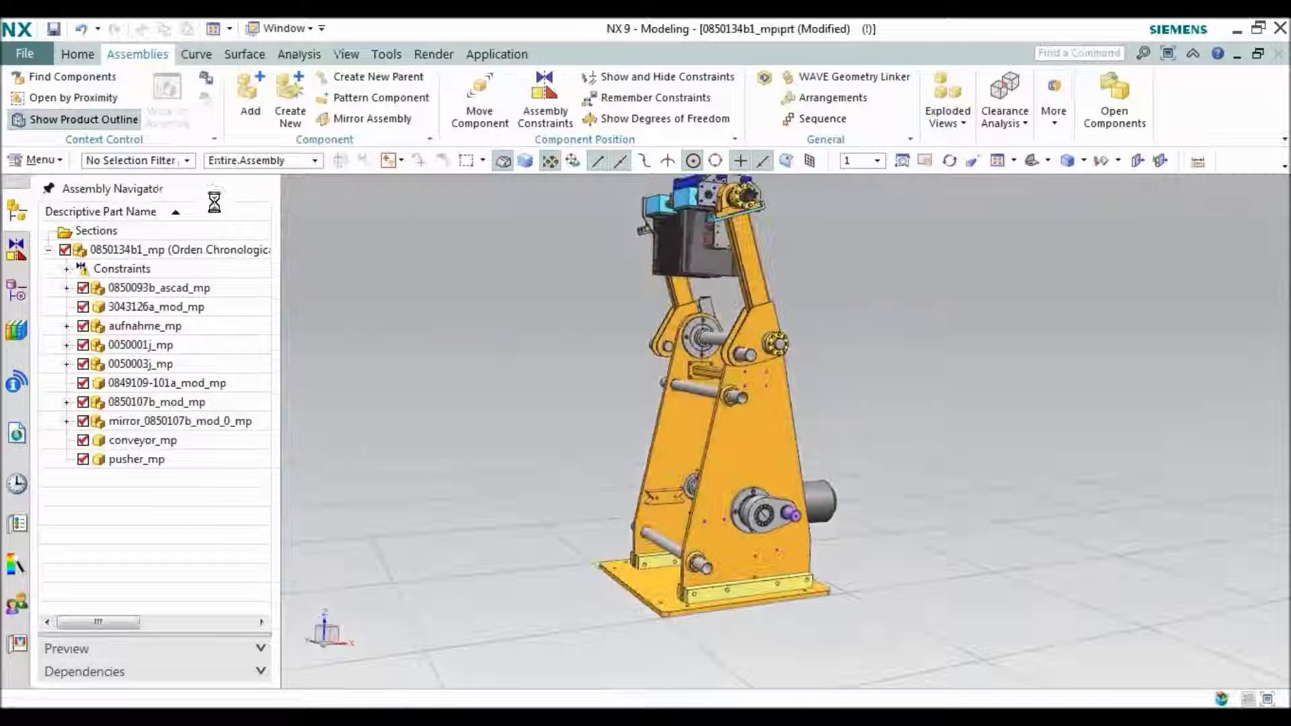
pyautogui.scroll(2, 599, 330)
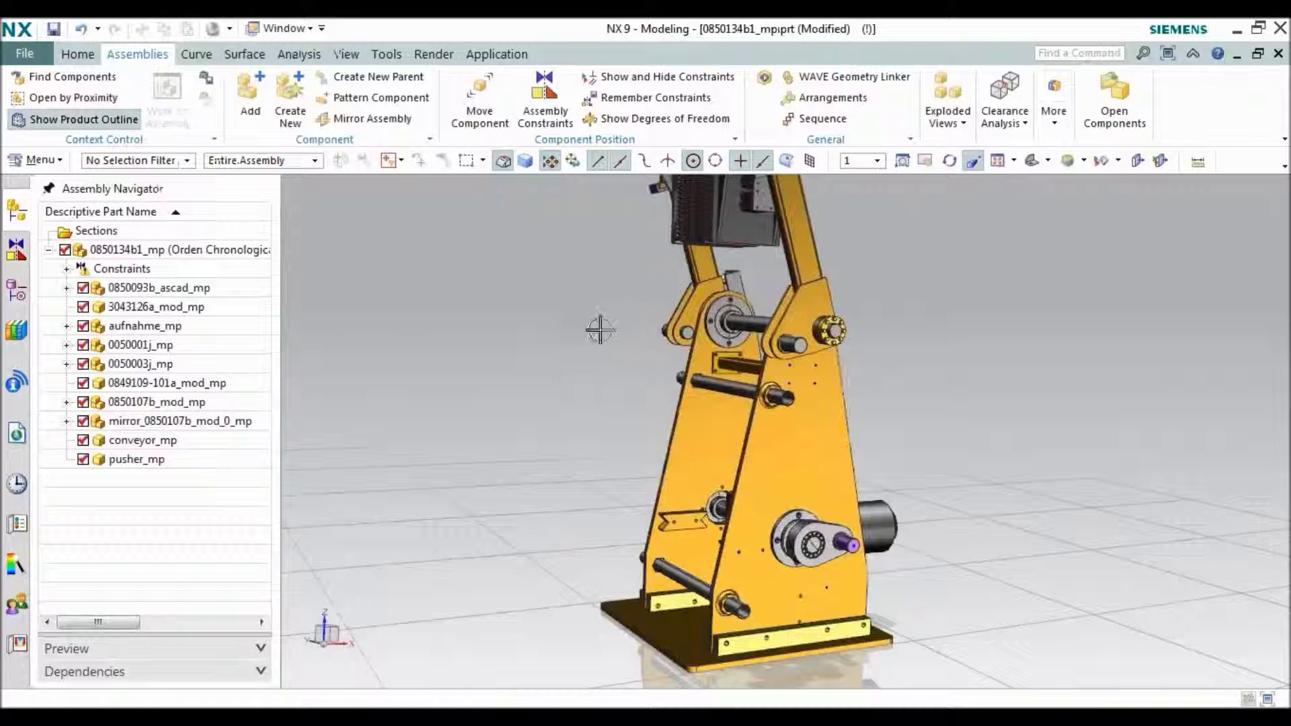
pyautogui.moveTo(595, 314); pyautogui.dragTo(569, 342, button='middle')
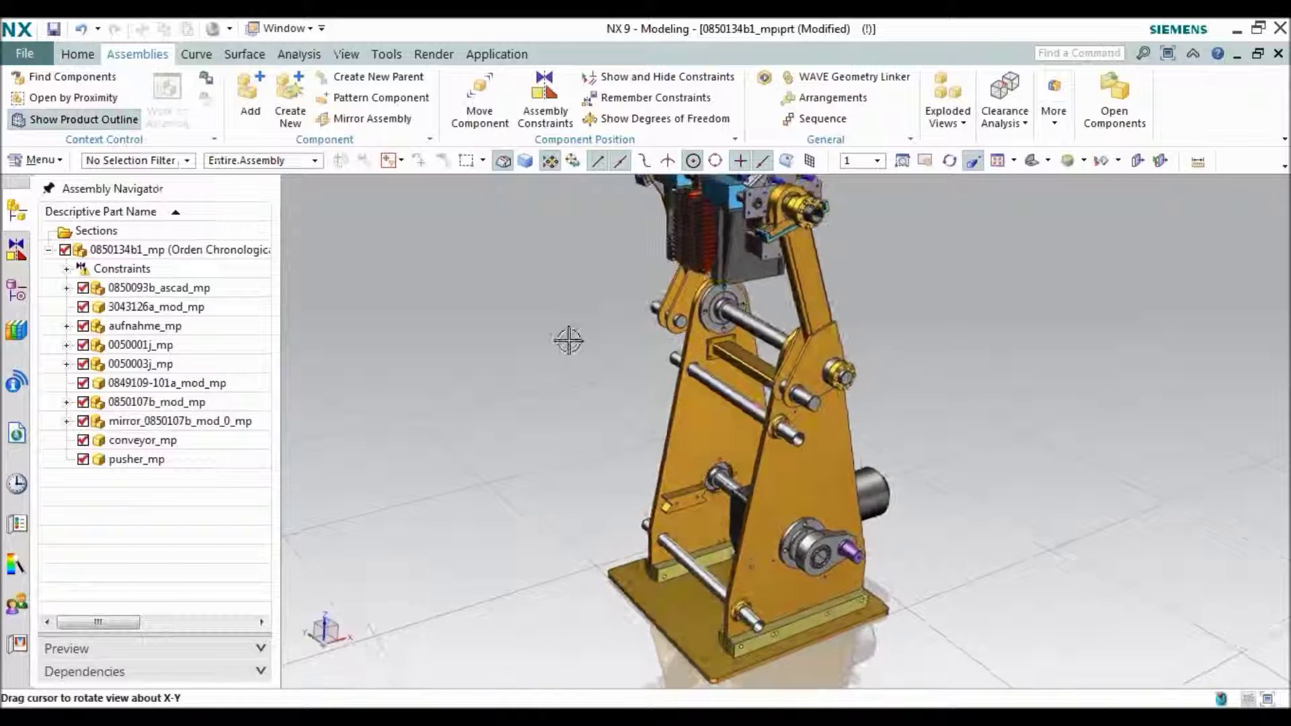
pyautogui.moveTo(568, 343)
pyautogui.mouseDown(button='middle')
pyautogui.moveTo(577, 312)
pyautogui.moveTo(579, 373)
pyautogui.moveTo(571, 346)
pyautogui.moveTo(748, 314)
pyautogui.mouseUp(button='middle')
pyautogui.scroll(-5, 747, 350)
pyautogui.scroll(3, 743, 441)
pyautogui.scroll(5, 748, 353)
pyautogui.scroll(1, 748, 353)
pyautogui.scroll(2, 760, 334)
pyautogui.scroll(2, 764, 326)
pyautogui.scroll(2, 767, 316)
# - Refresh the display and reorient the assembly to a front-on view
pyautogui.rightClick(1042, 234)
pyautogui.click(1161, 350)
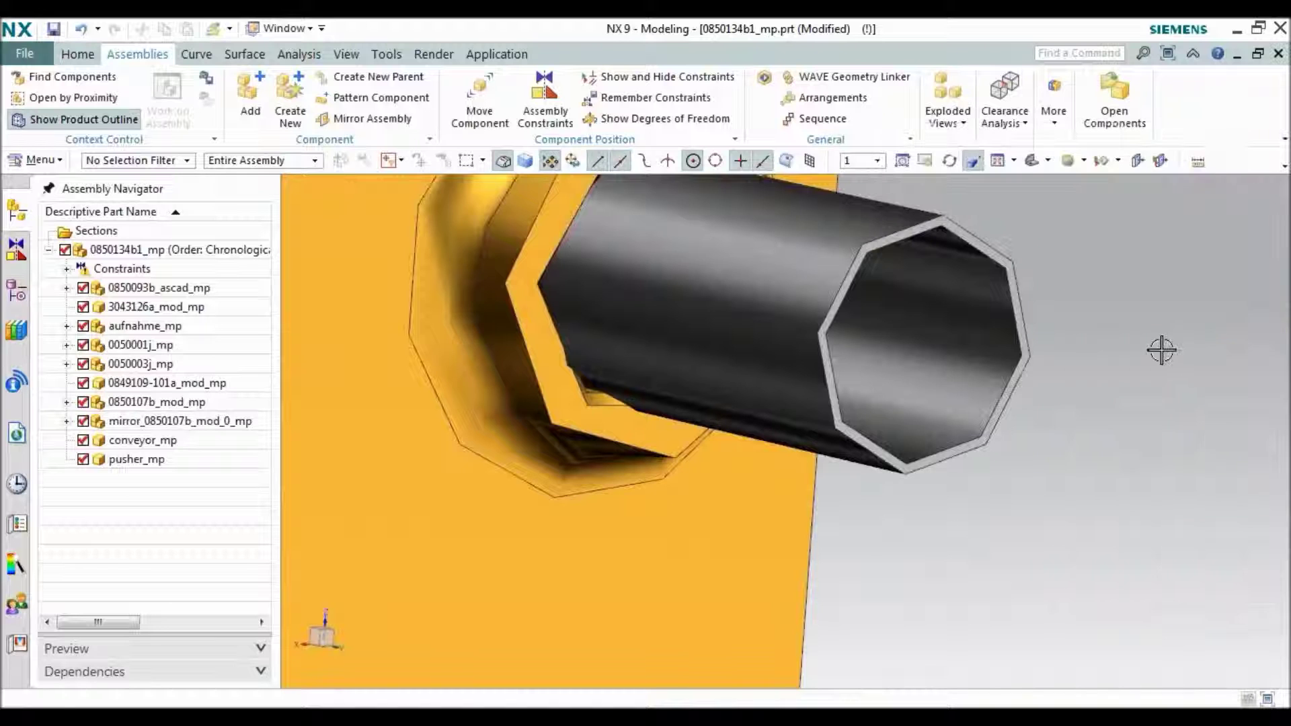
pyautogui.scroll(-3, 1131, 347)
pyautogui.scroll(-3, 1132, 346)
pyautogui.scroll(-2, 1132, 341)
pyautogui.keyDown('shift'); pyautogui.moveTo(1147, 282); pyautogui.dragTo(1092, 398, button='middle'); pyautogui.keyUp('shift')
pyautogui.scroll(-2, 1015, 470)
pyautogui.scroll(-2, 988, 484)
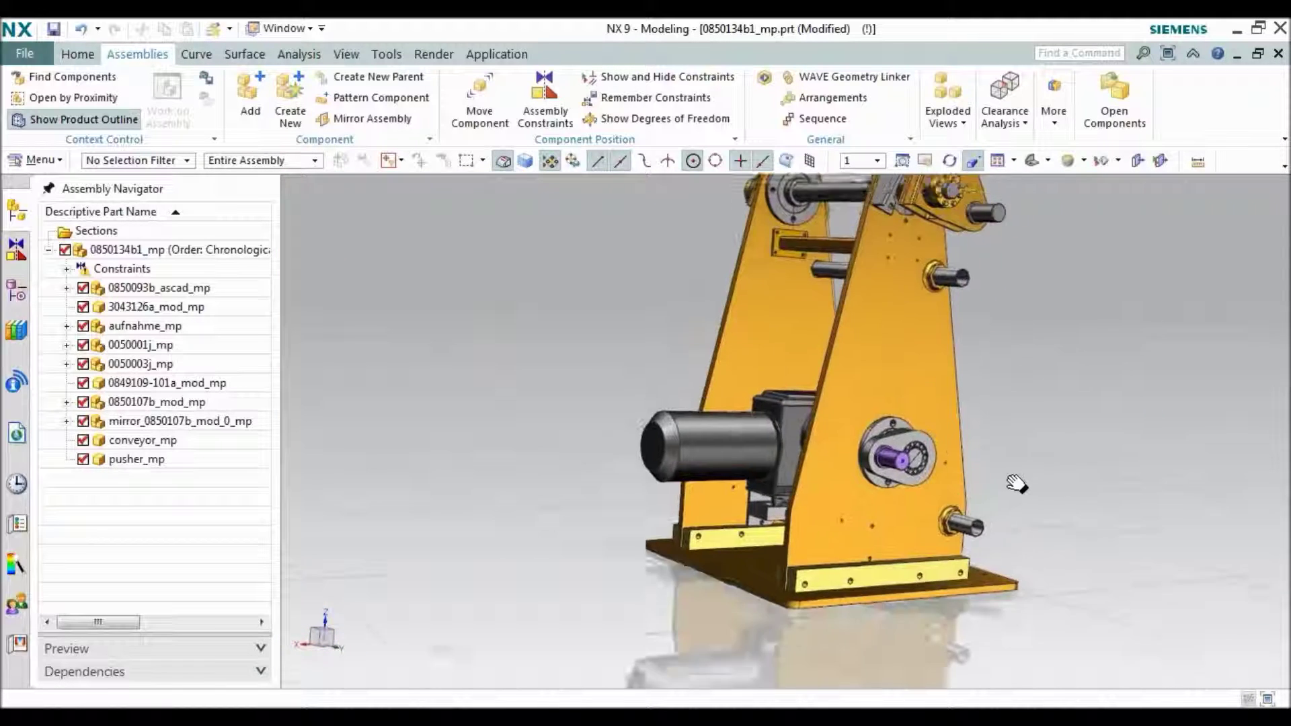
pyautogui.press('Home')
pyautogui.moveTo(1015, 440); pyautogui.dragTo(830, 423, button='middle')
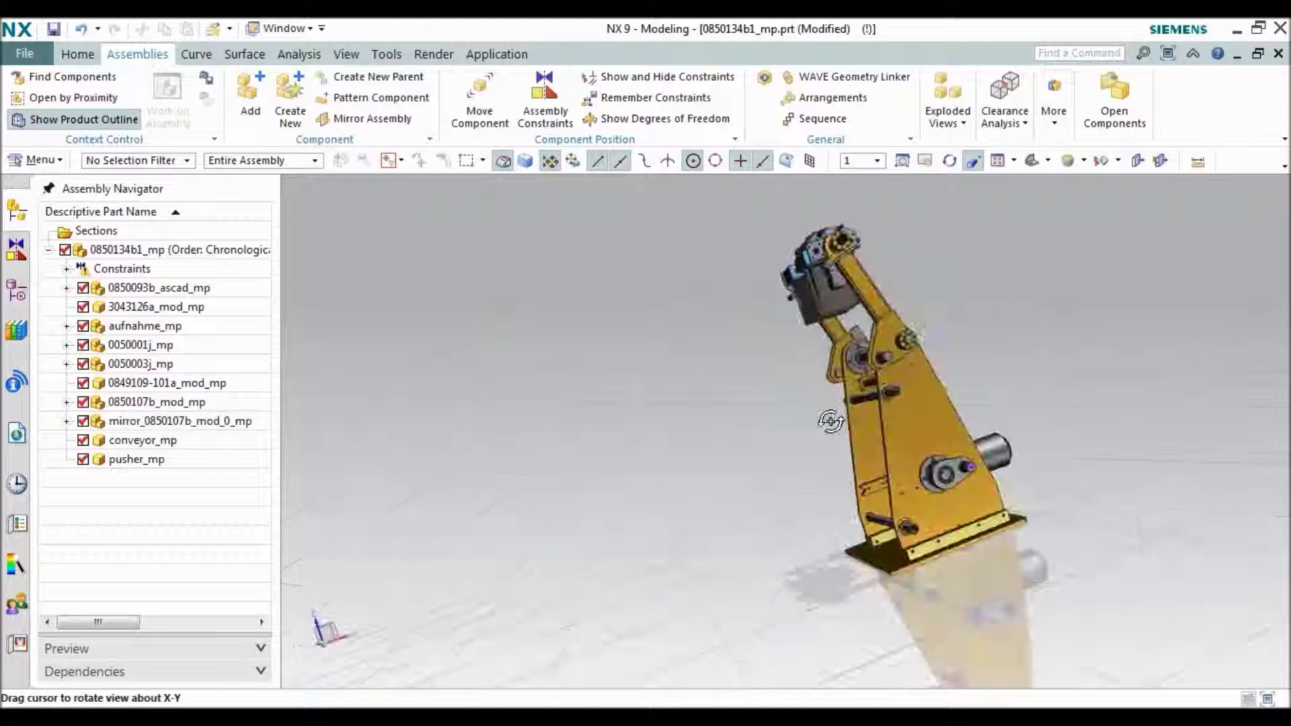
pyautogui.moveTo(575, 444)
pyautogui.mouseDown(button='middle')
pyautogui.moveTo(588, 389)
pyautogui.moveTo(533, 363)
pyautogui.moveTo(565, 407)
pyautogui.moveTo(563, 461)
pyautogui.moveTo(606, 435)
pyautogui.moveTo(415, 473)
pyautogui.mouseUp(button='middle')
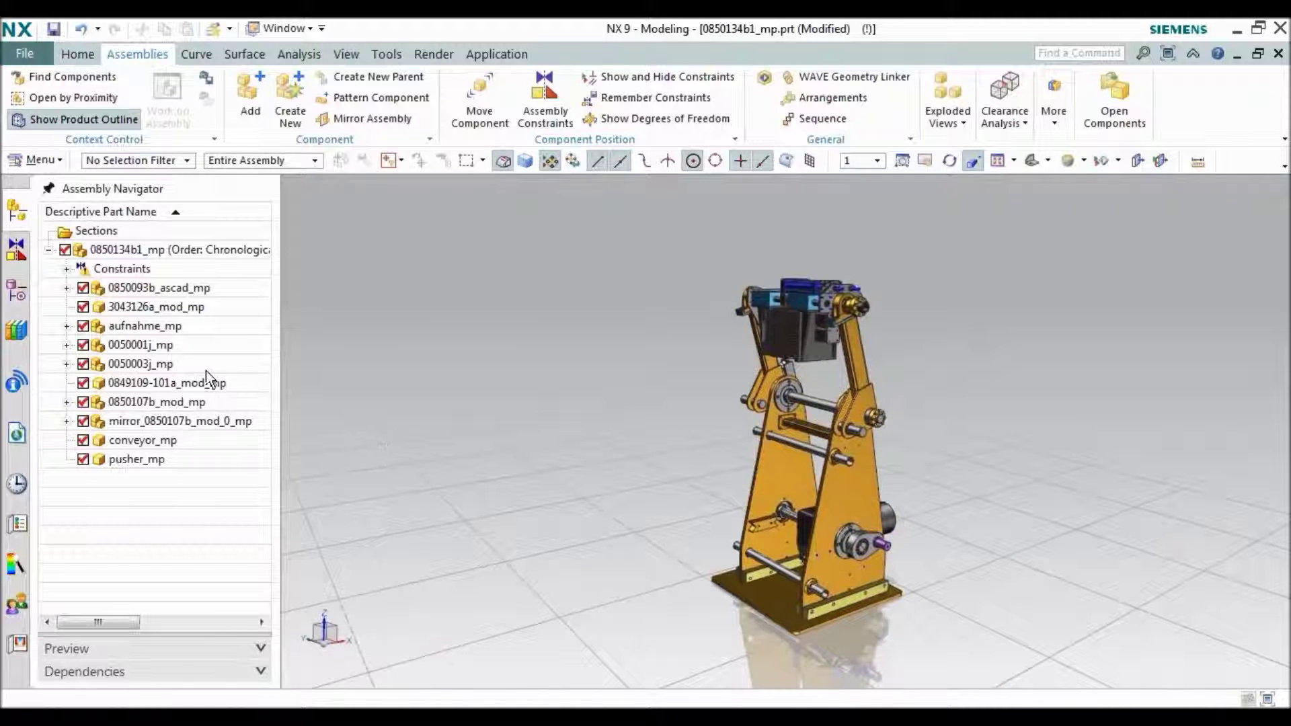
pyautogui.scroll(5, 896, 533)
pyautogui.click(881, 535)
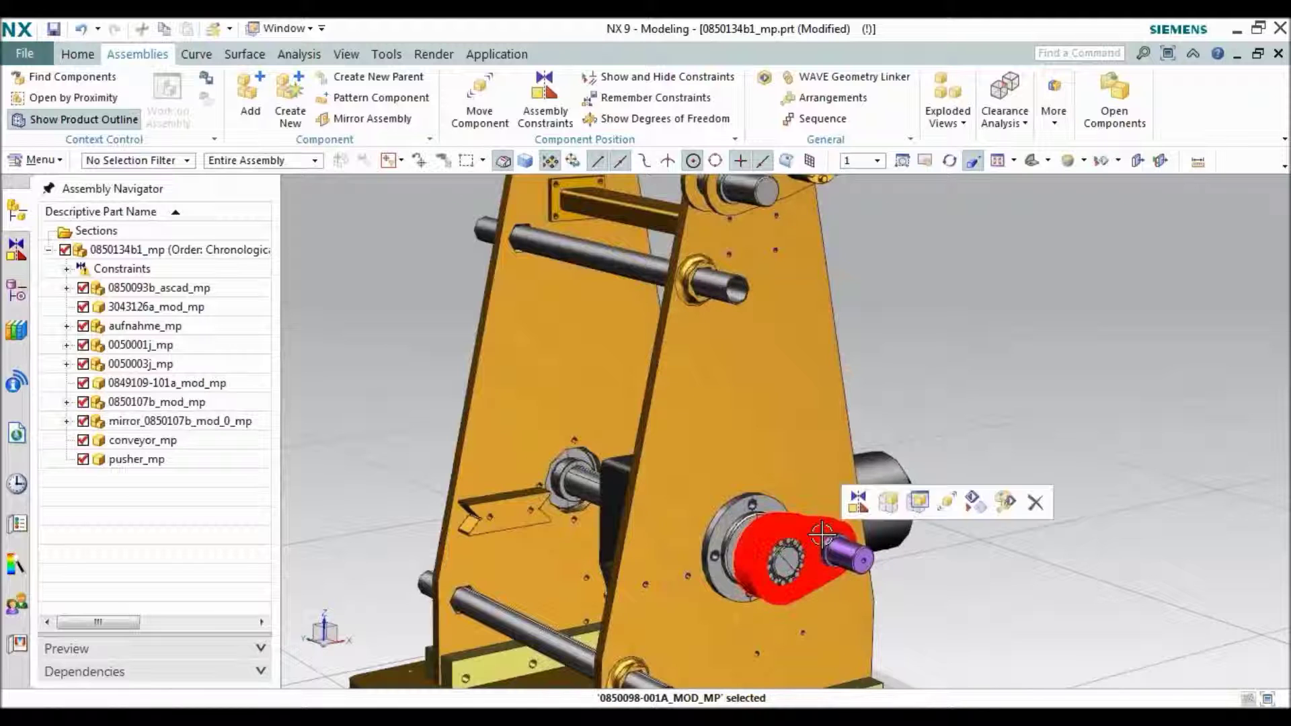
pyautogui.click(918, 509)
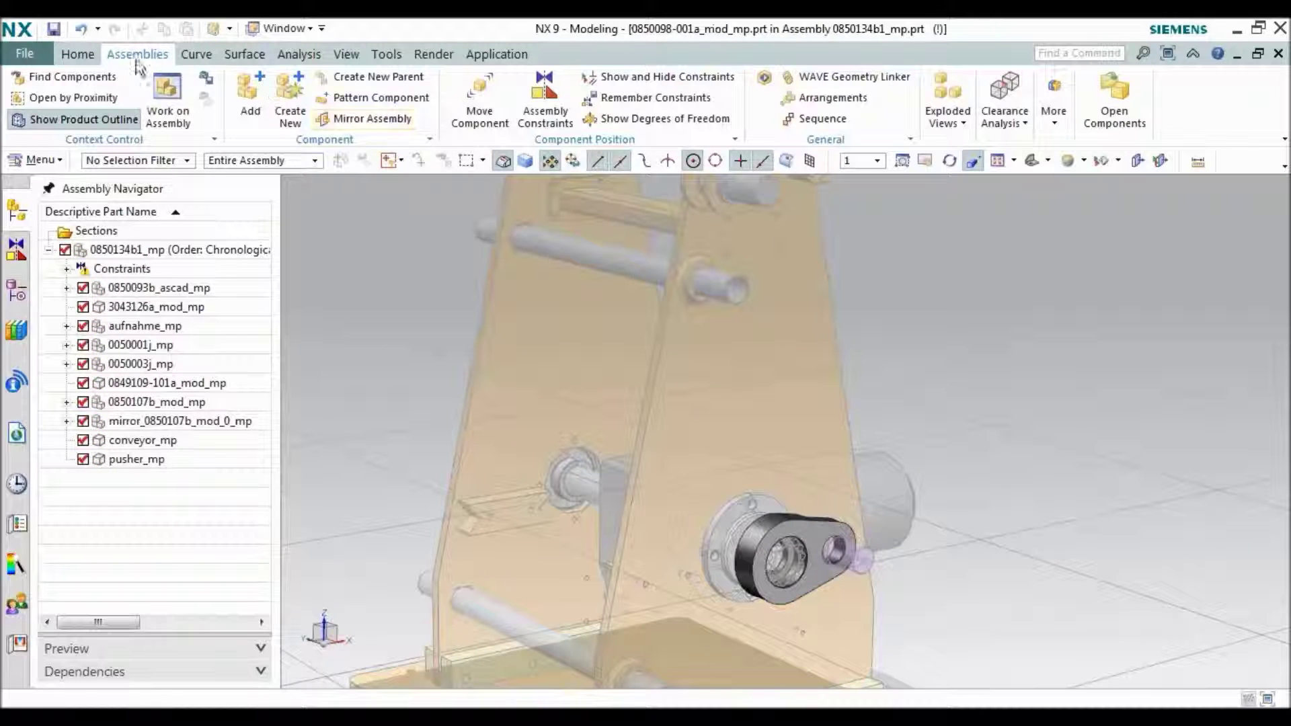
pyautogui.click(593, 101)
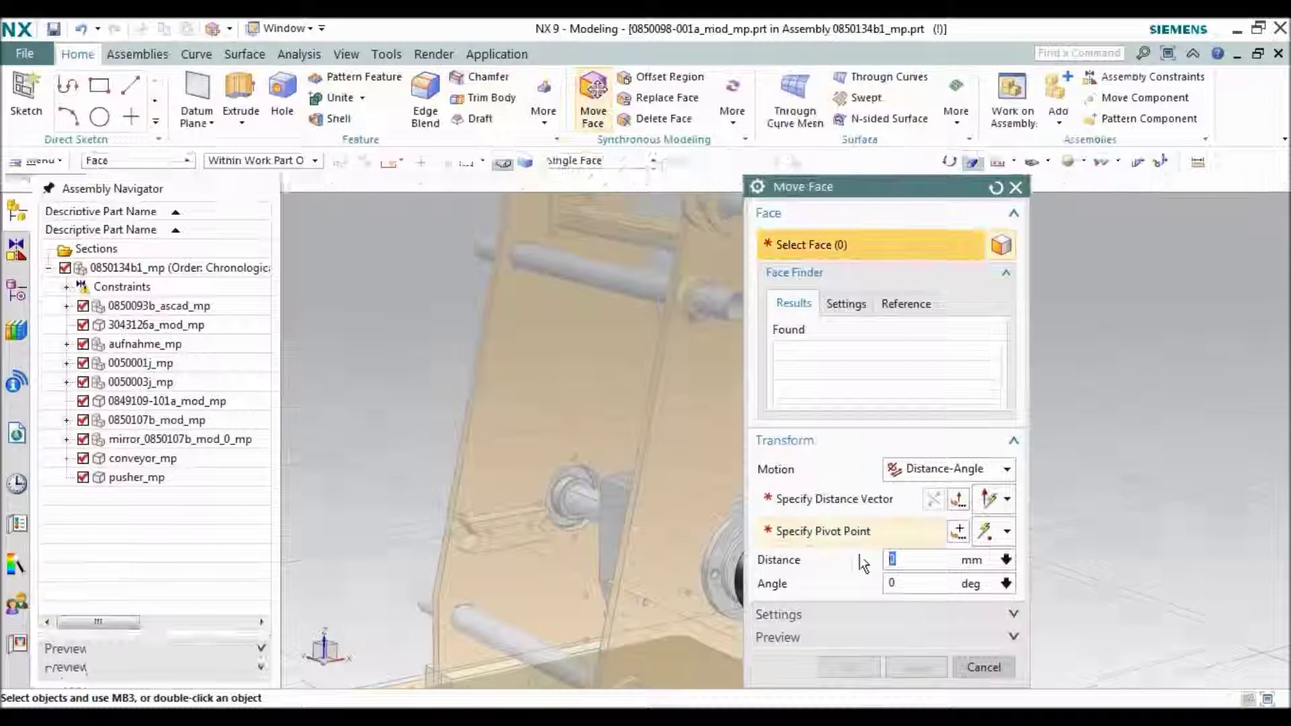
# - Move the lever hole's inner and outer faces 134 mm along the lever with Move Face
pyautogui.moveTo(829, 214); pyautogui.dragTo(186, 215)
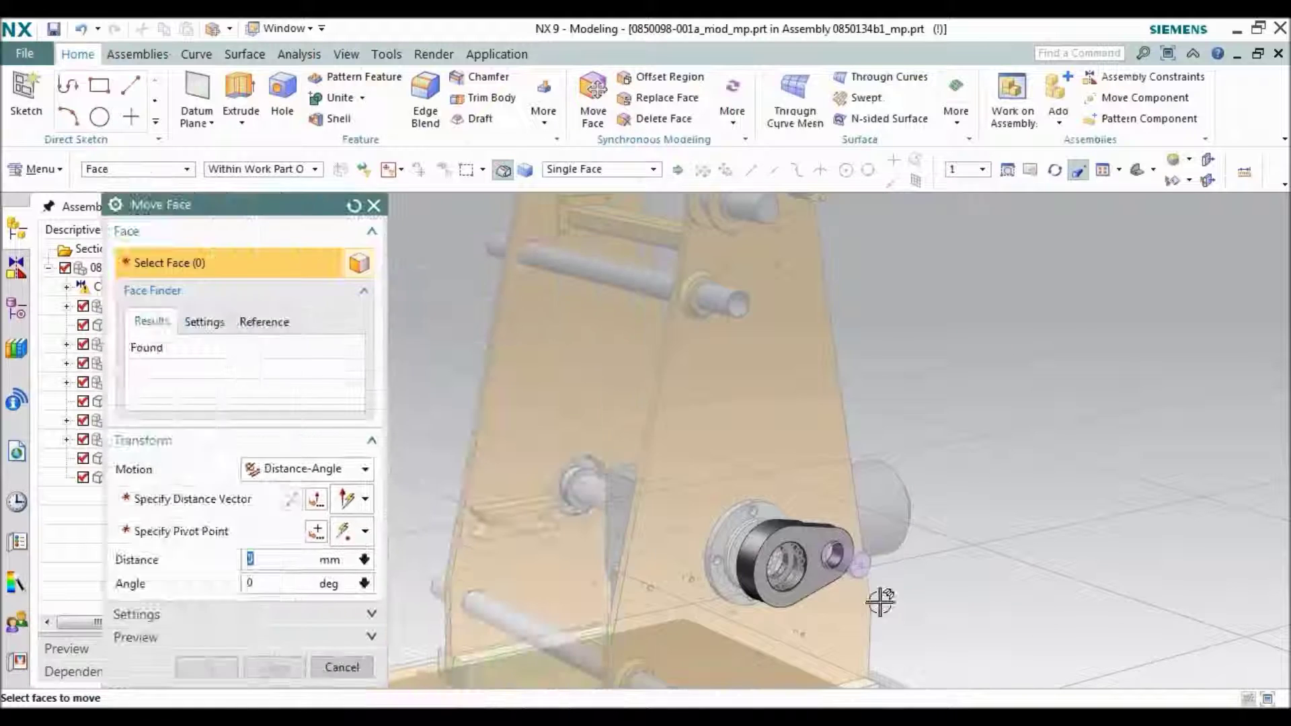
pyautogui.scroll(5, 815, 531)
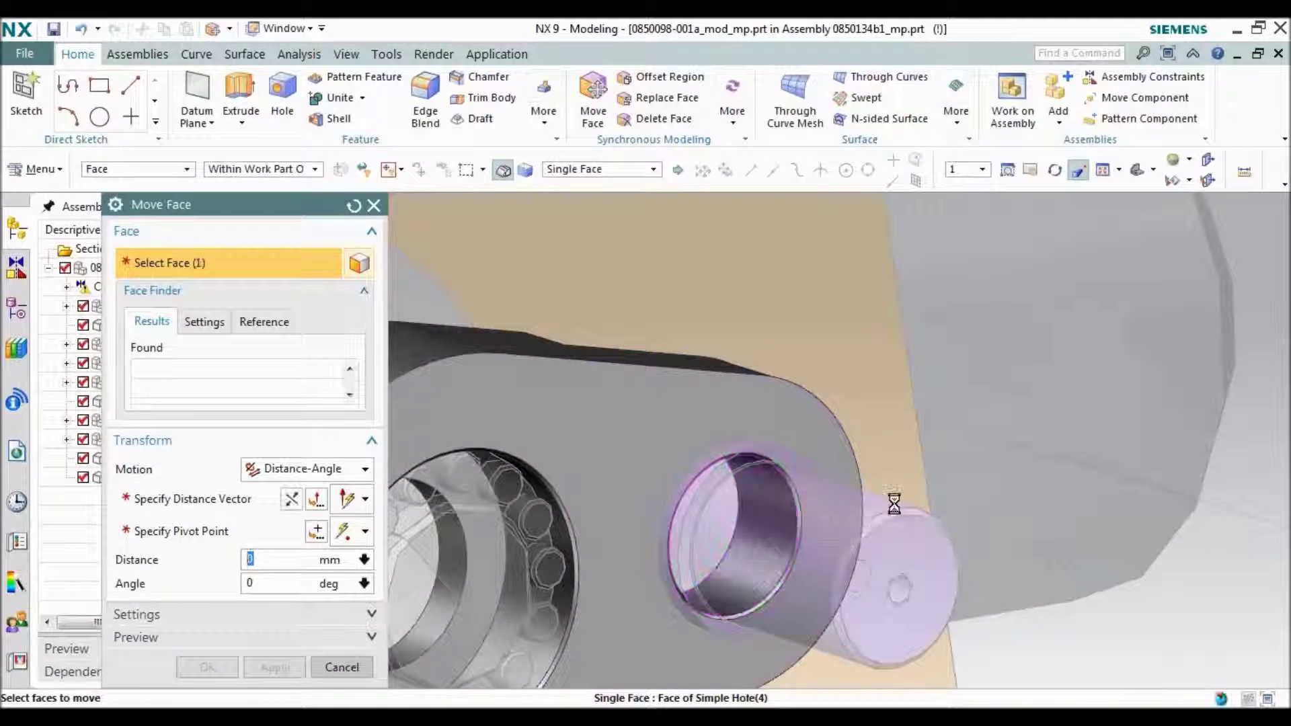
pyautogui.click(762, 508)
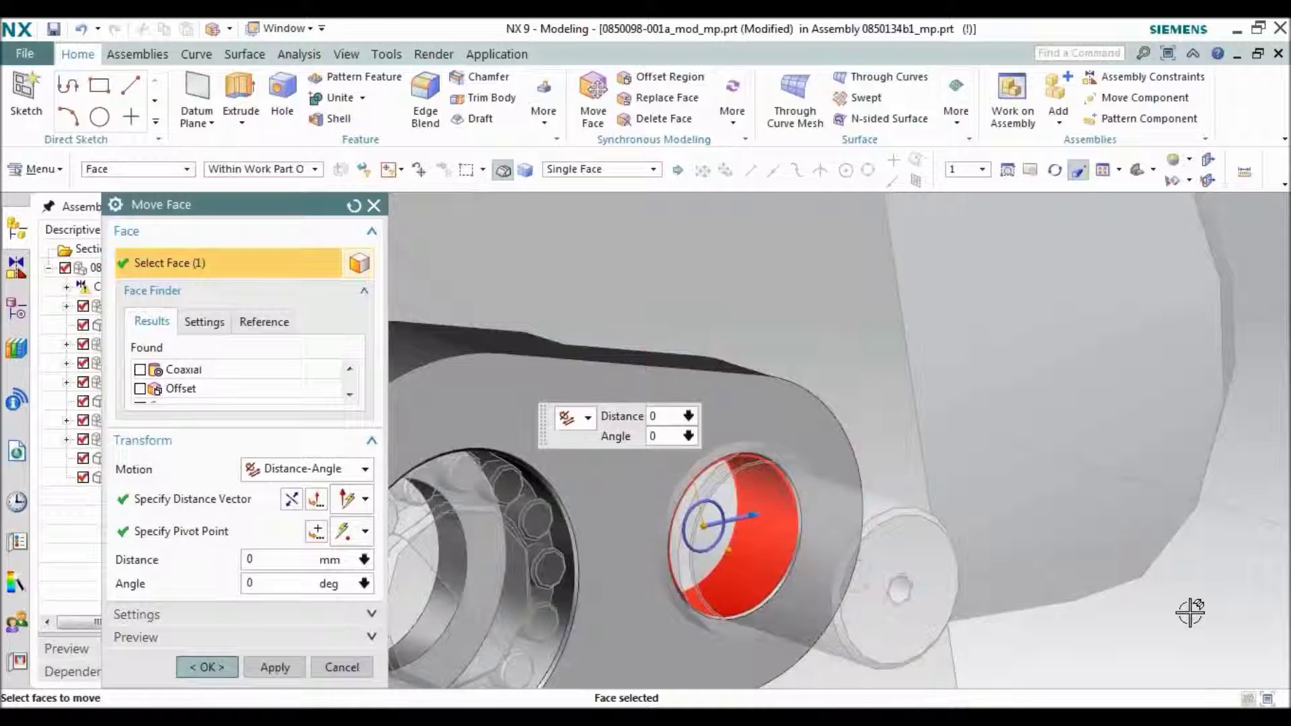
pyautogui.moveTo(1190, 612); pyautogui.dragTo(867, 578, button='middle')
pyautogui.click(859, 581)
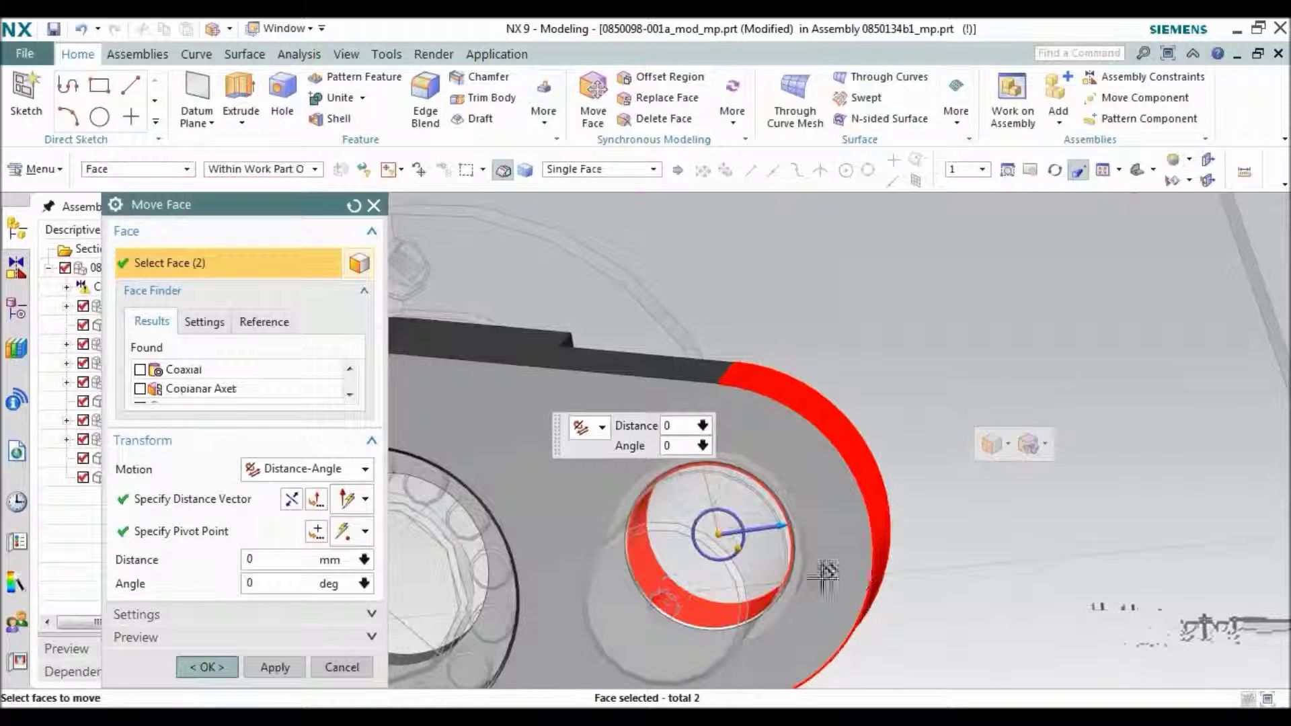
pyautogui.moveTo(790, 524); pyautogui.dragTo(1194, 479)
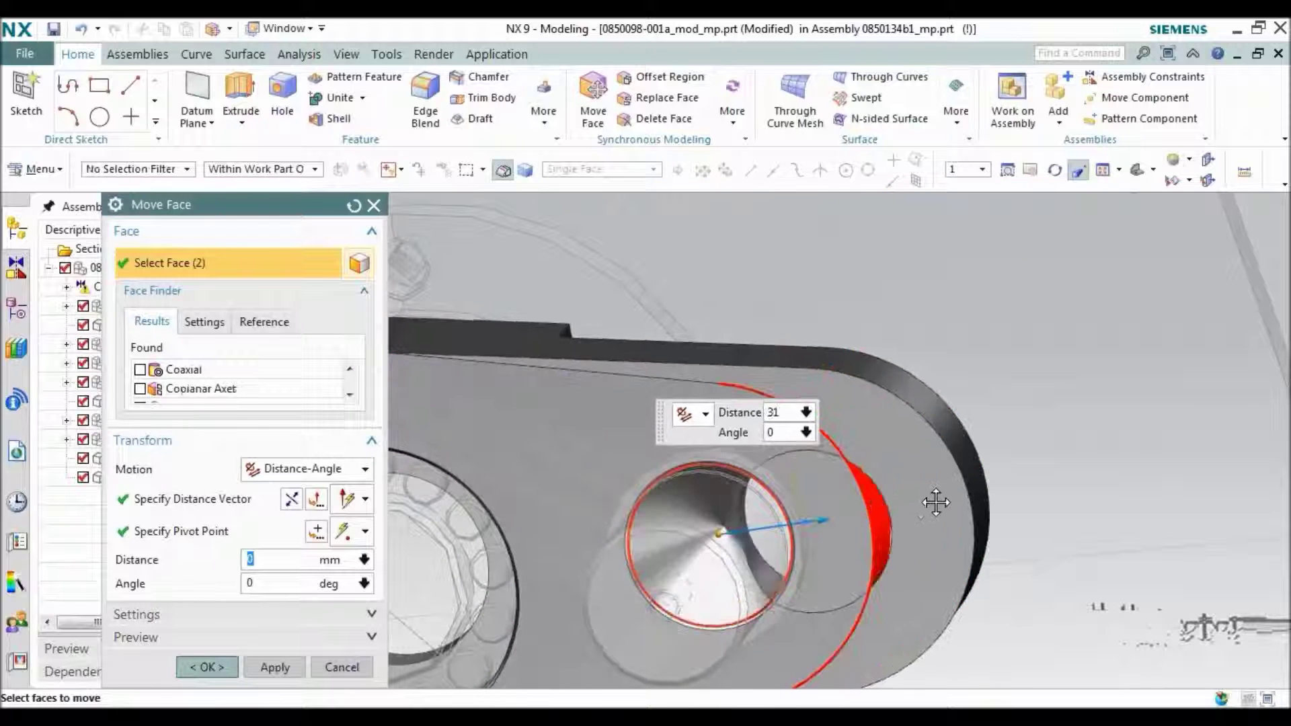
pyautogui.moveTo(1194, 479); pyautogui.dragTo(1231, 474)
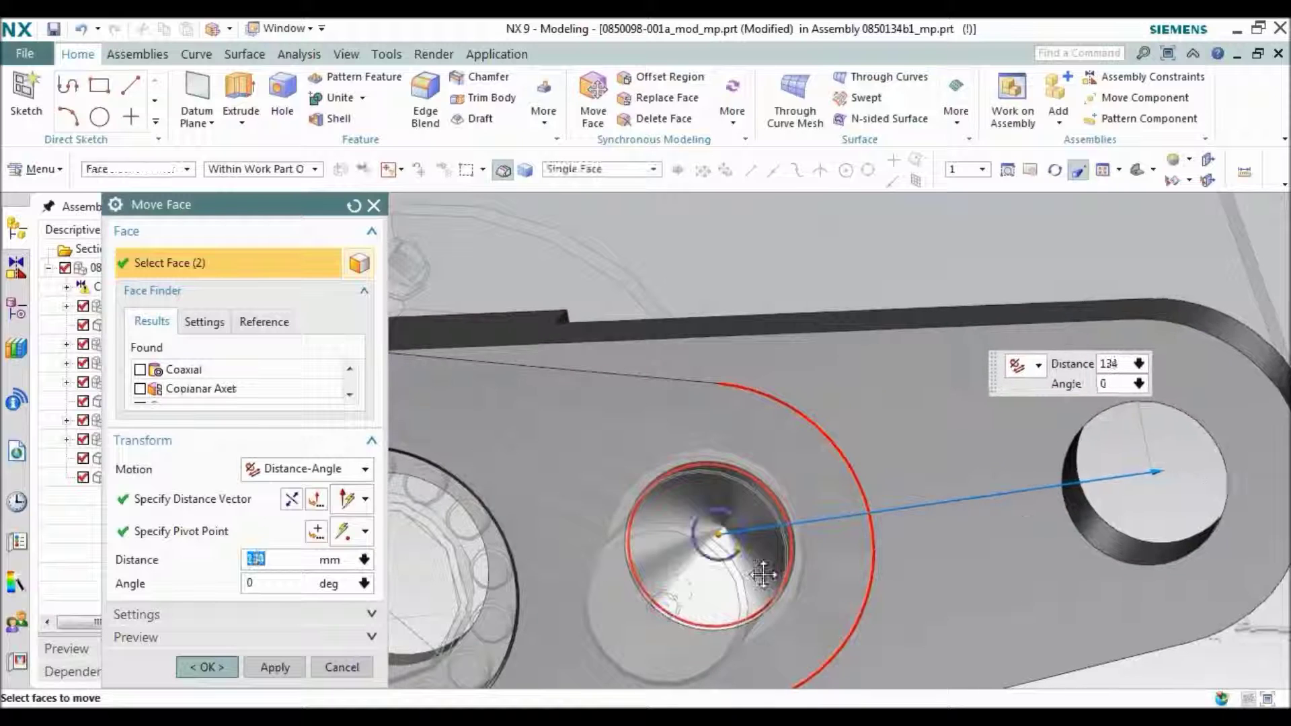
pyautogui.click(201, 671)
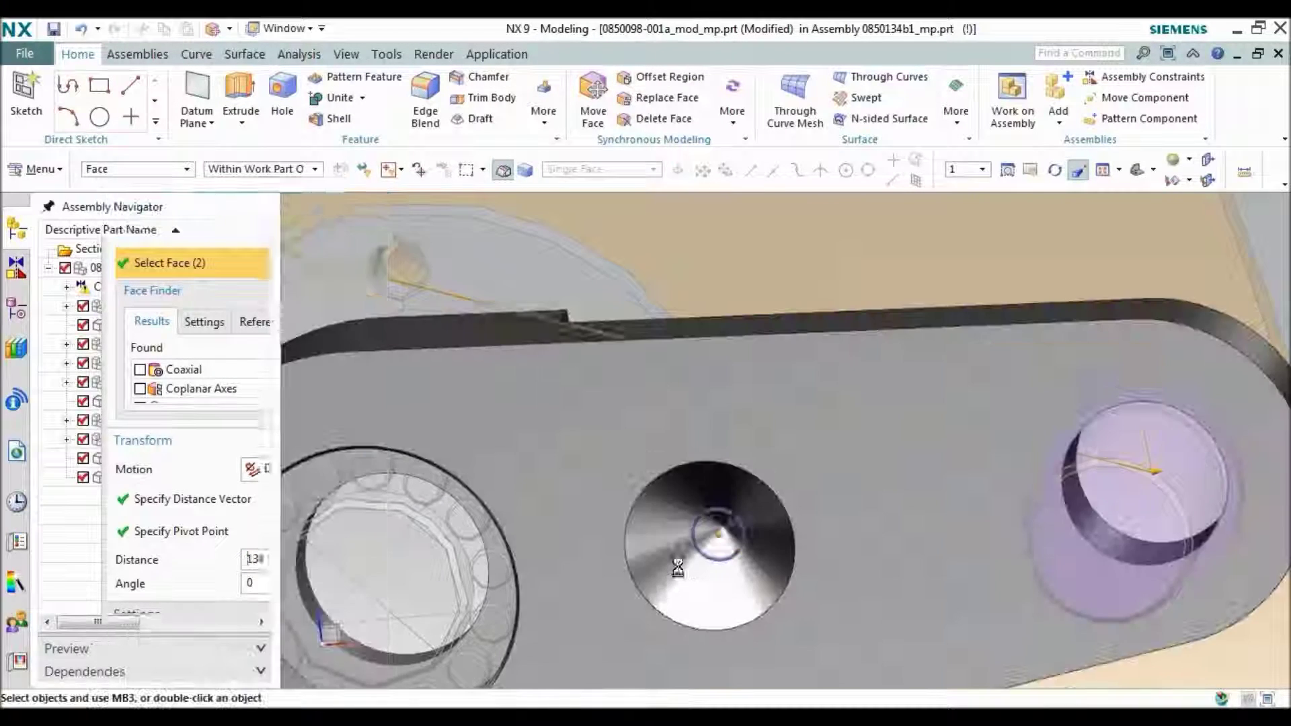
# - Zoom out, orbit and pan to inspect the edited assembly
pyautogui.scroll(-4, 677, 562)
pyautogui.scroll(-3, 780, 565)
pyautogui.moveTo(888, 413); pyautogui.dragTo(922, 417, button='middle')
pyautogui.scroll(-3, 922, 417)
pyautogui.keyDown('shift'); pyautogui.moveTo(922, 326); pyautogui.dragTo(919, 365, button='middle'); pyautogui.keyUp('shift')
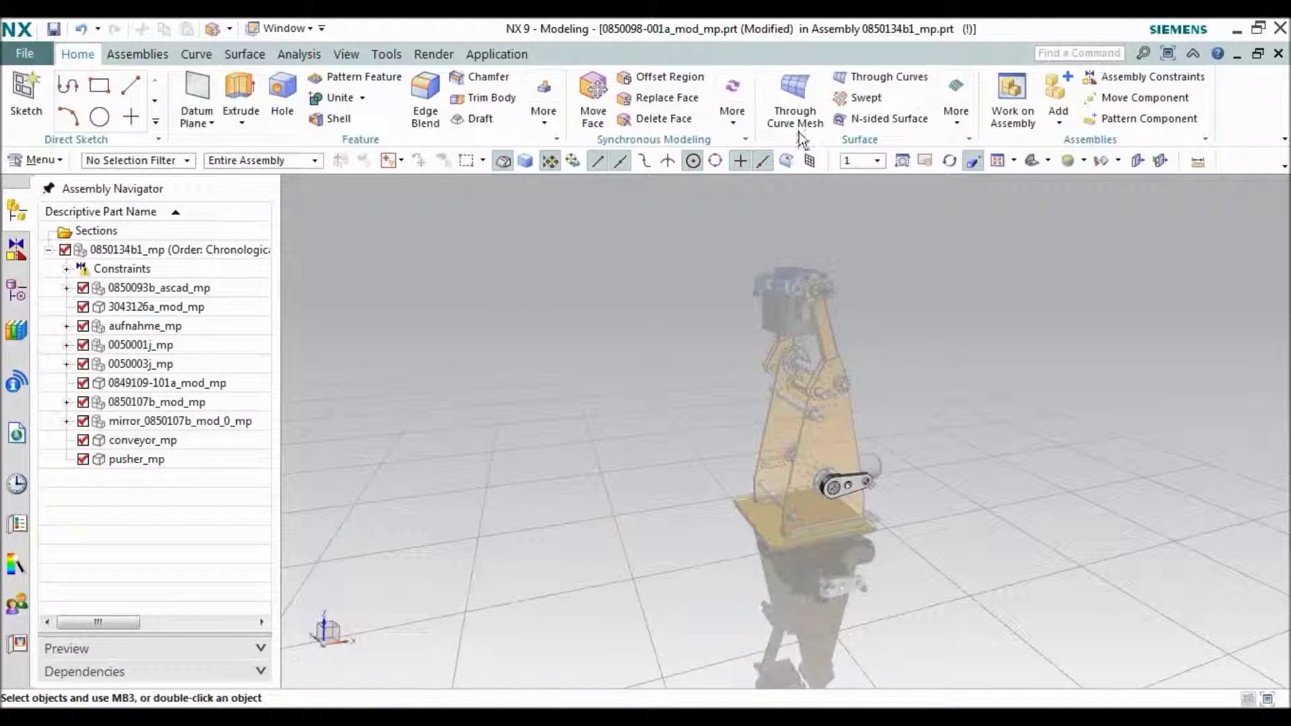
# - Double-click 0850134b1_mp in the Assembly Navigator to make it the work part again
pyautogui.doubleClick(134, 245)
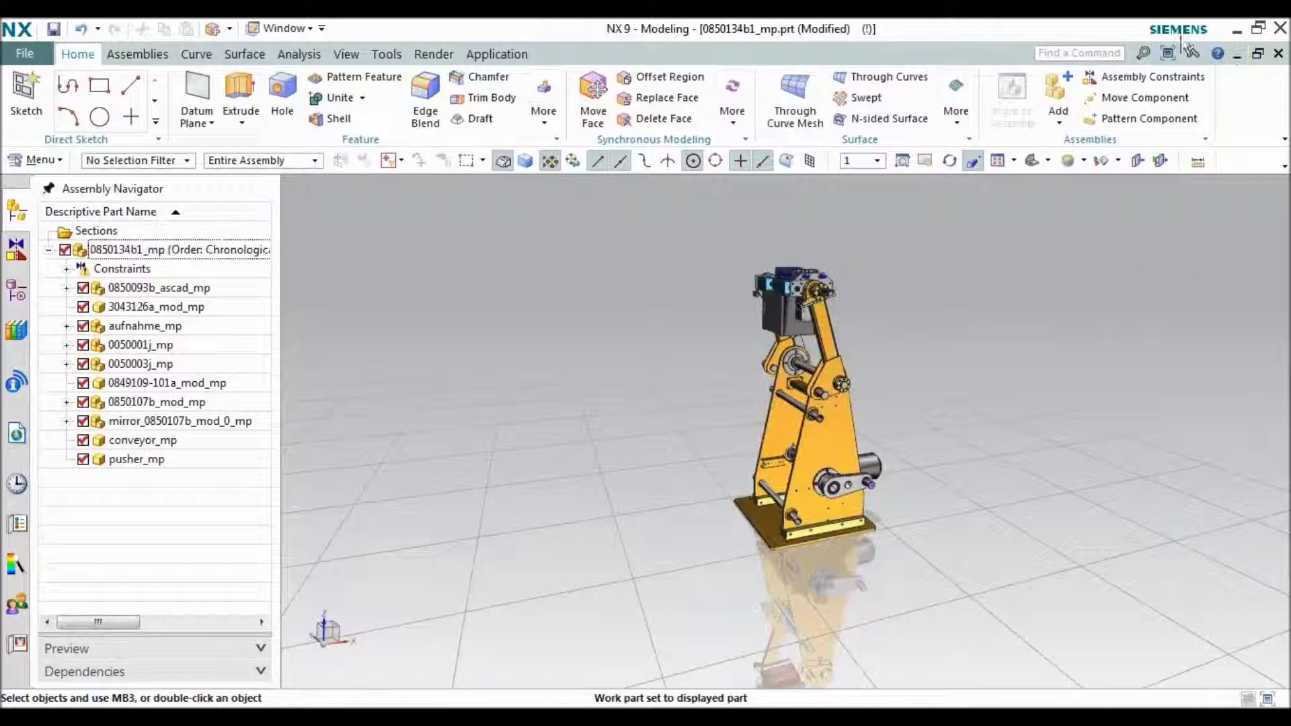
# - Exit NX with No - Exit to discard changes, then open and dismiss the Start menu
pyautogui.click(1282, 28)
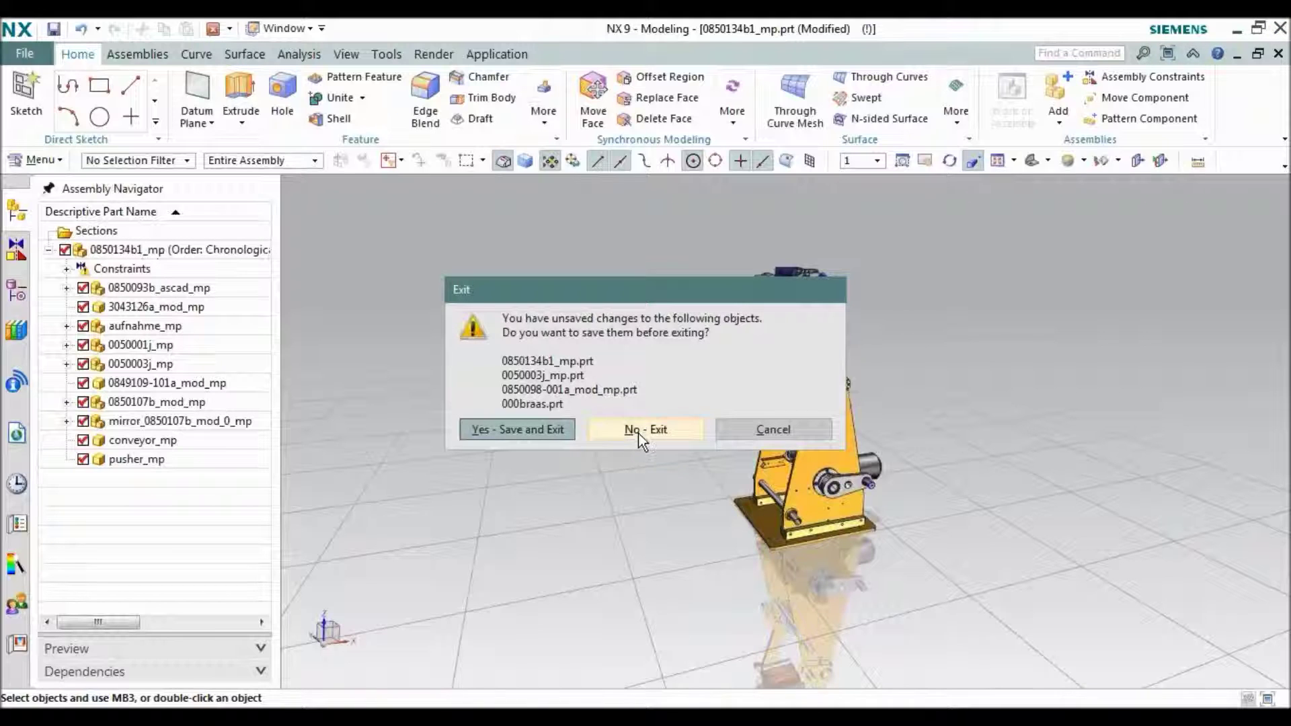
pyautogui.click(639, 433)
pyautogui.click(47, 704)
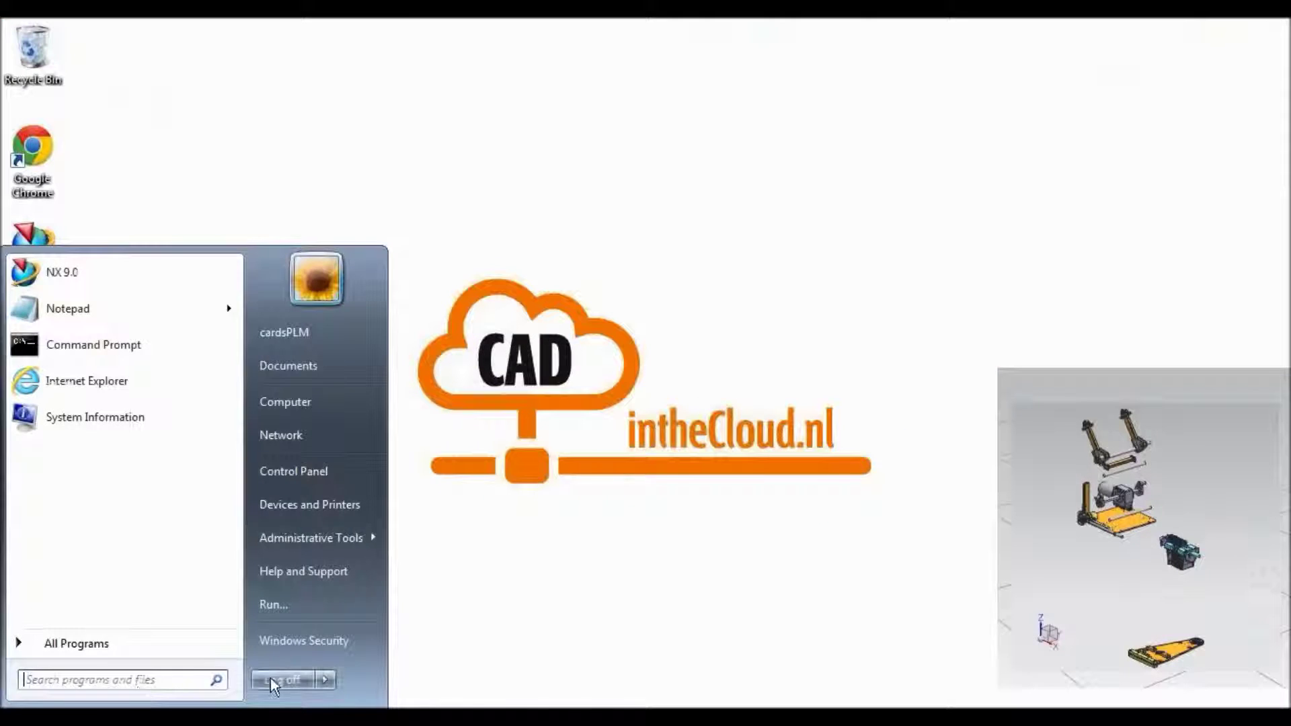
pyautogui.click(273, 682)
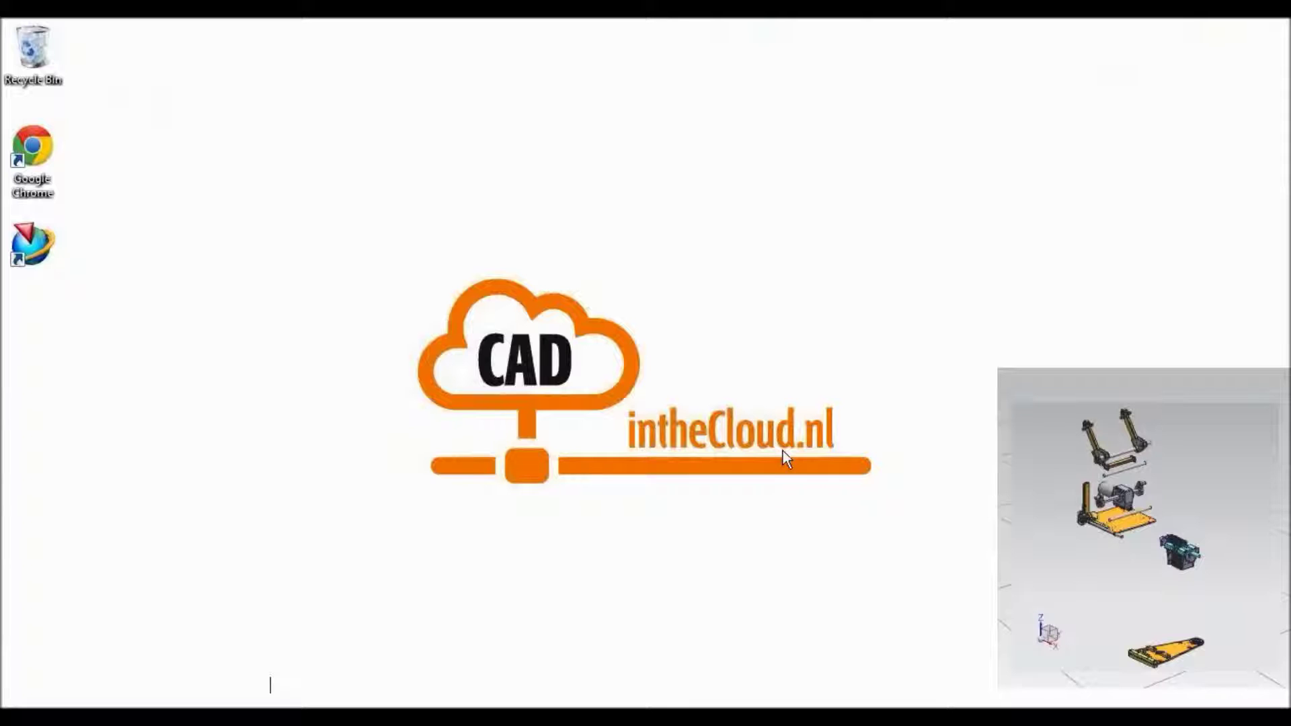